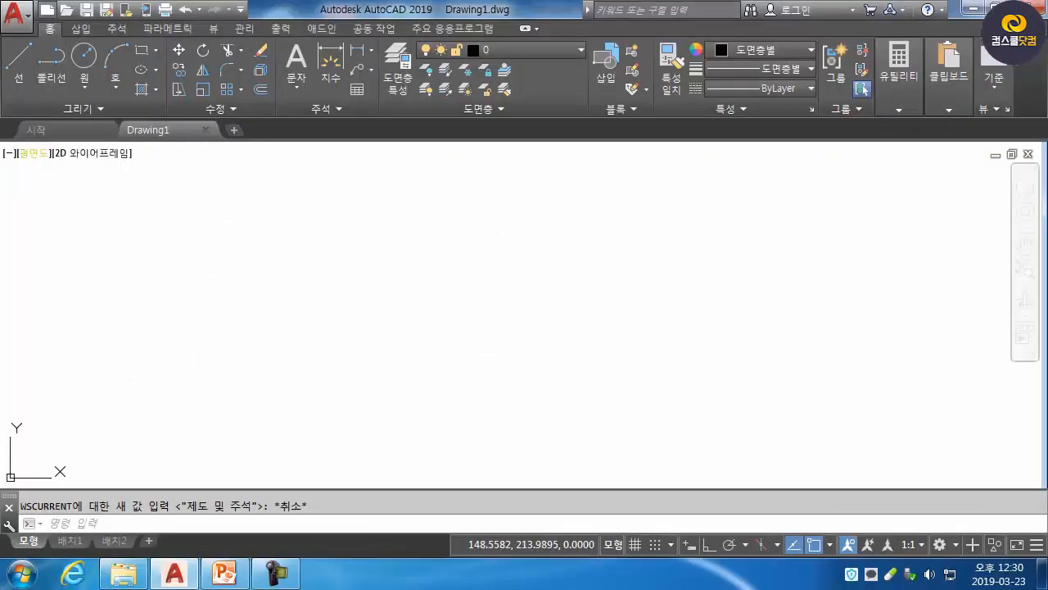
Look at the options for opening a new drawing with or without a template, and dismiss the template selection
key("ctrl+n")
left_click(783, 406)
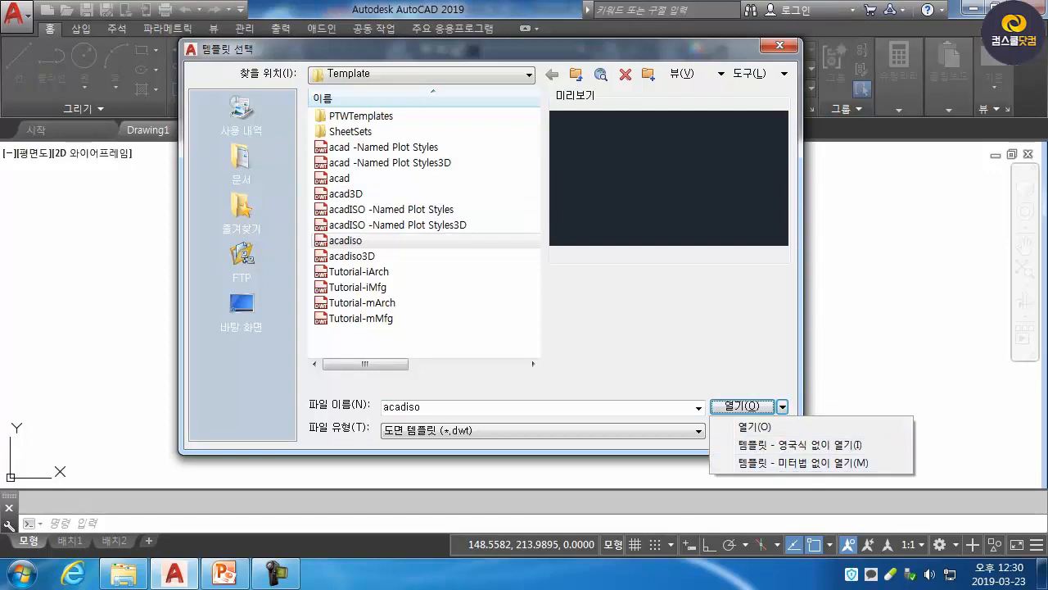
left_click(780, 46)
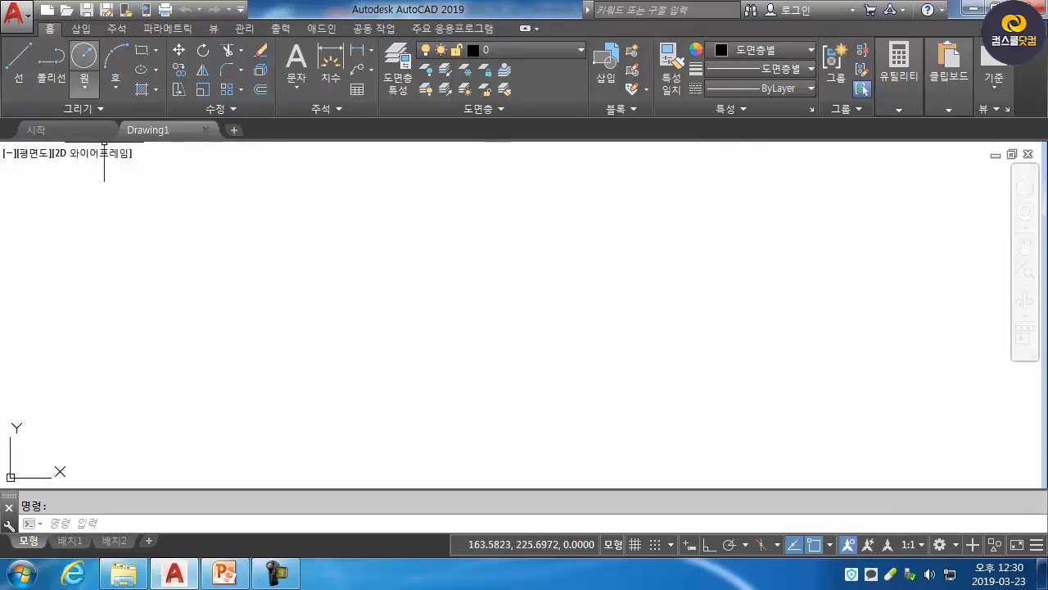
Undock the command line, dock it again below the drawing area, and make it slightly taller
mouse_move(949, 76)
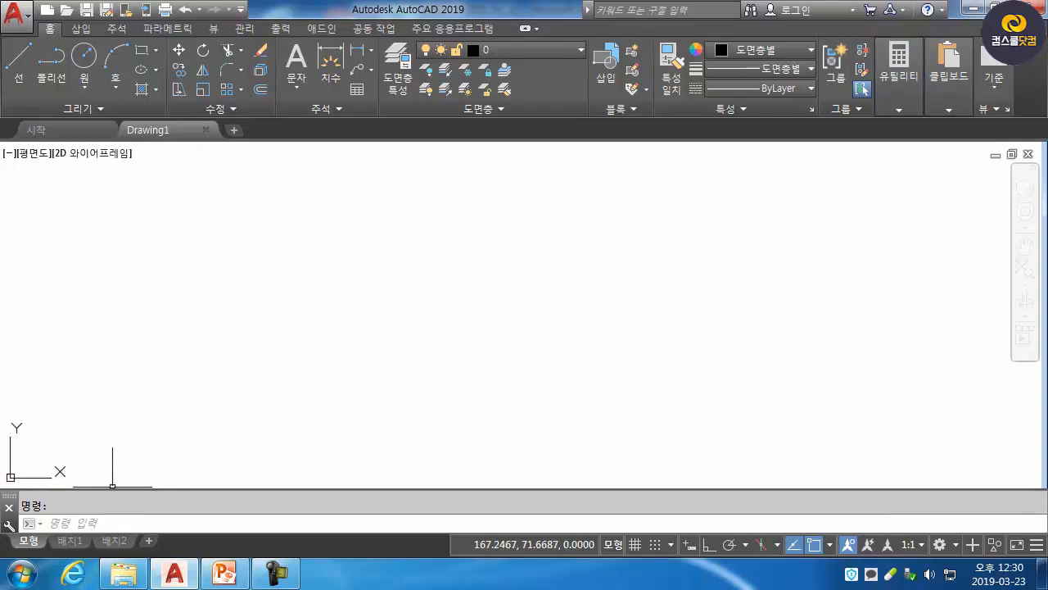
mouse_move(9, 497)
left_mouse_down()
mouse_move(28, 502)
mouse_move(48, 478)
left_mouse_up()
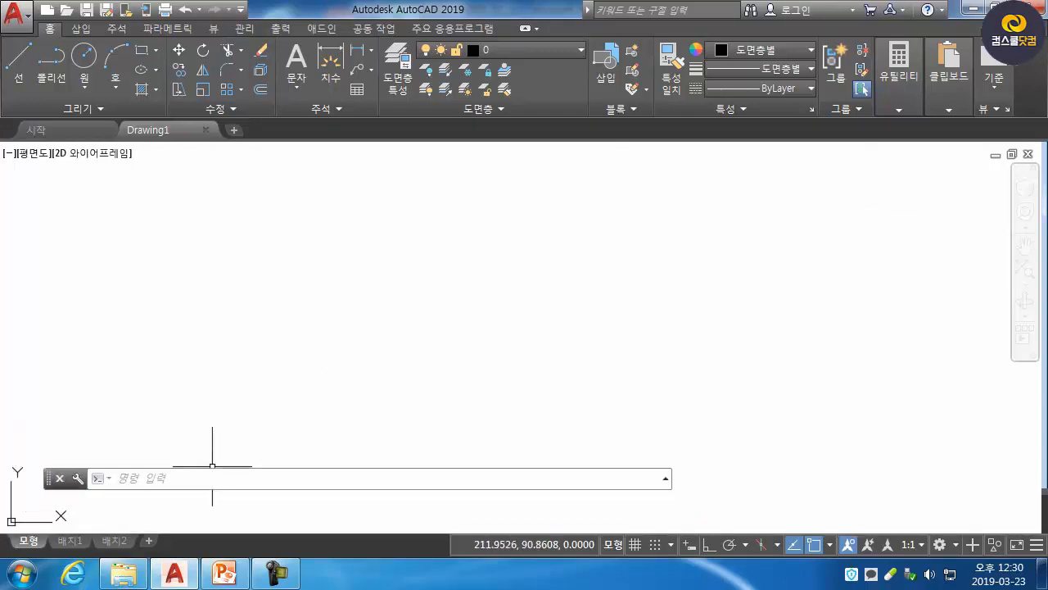
left_click_drag(48, 478, 4, 503)
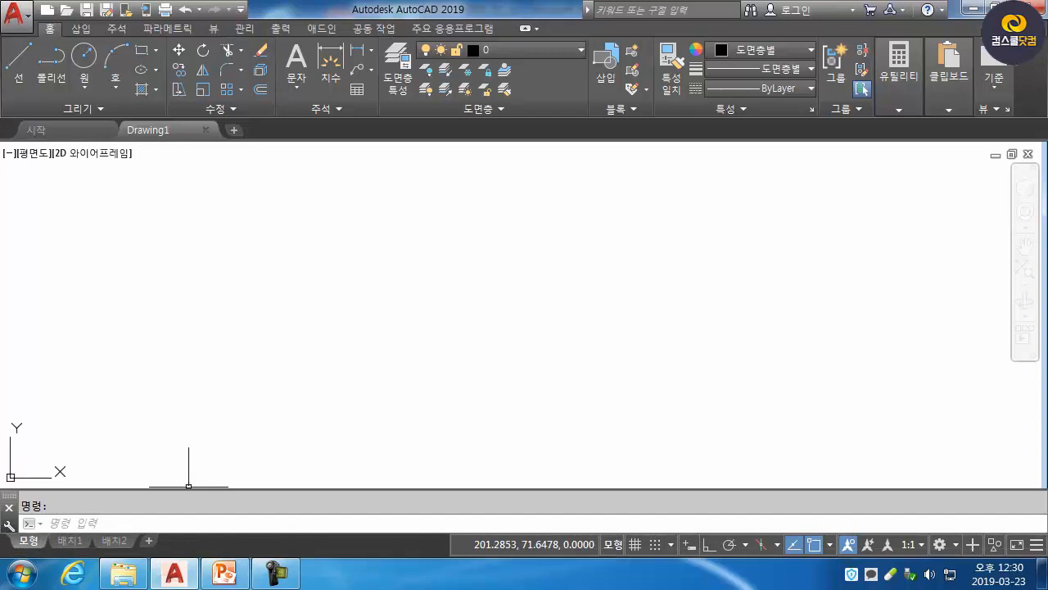
left_click_drag(188, 487, 188, 474)
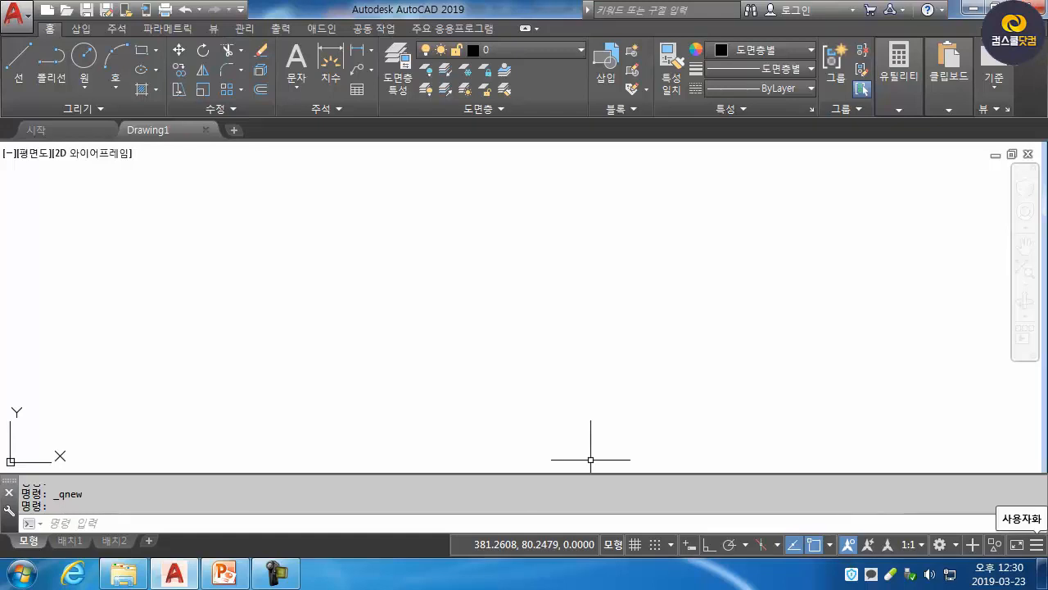
Turn the coordinates display in the status bar off and back on
left_click(1036, 545)
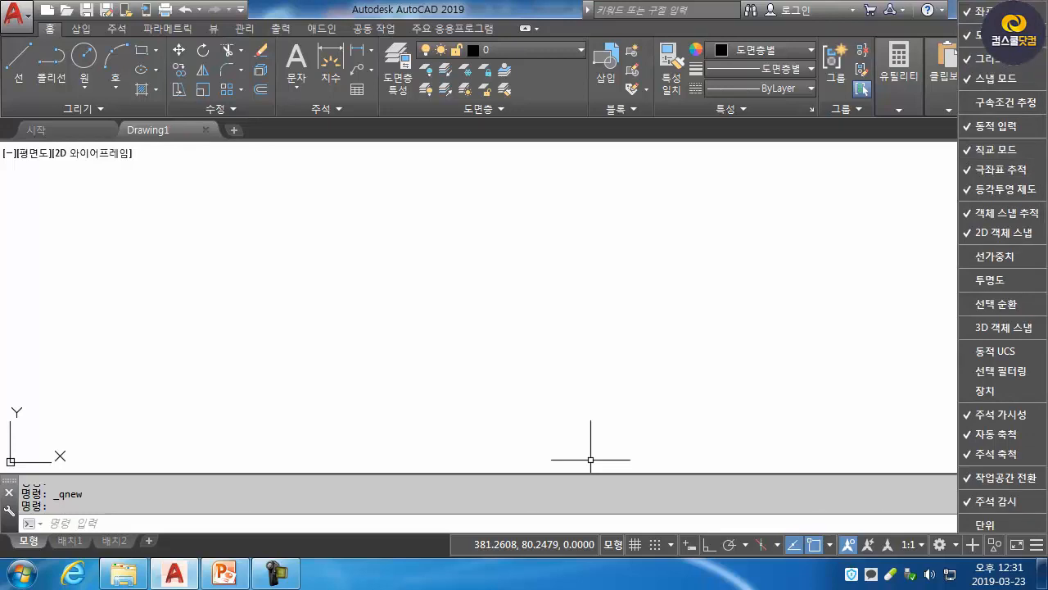
left_click(987, 11)
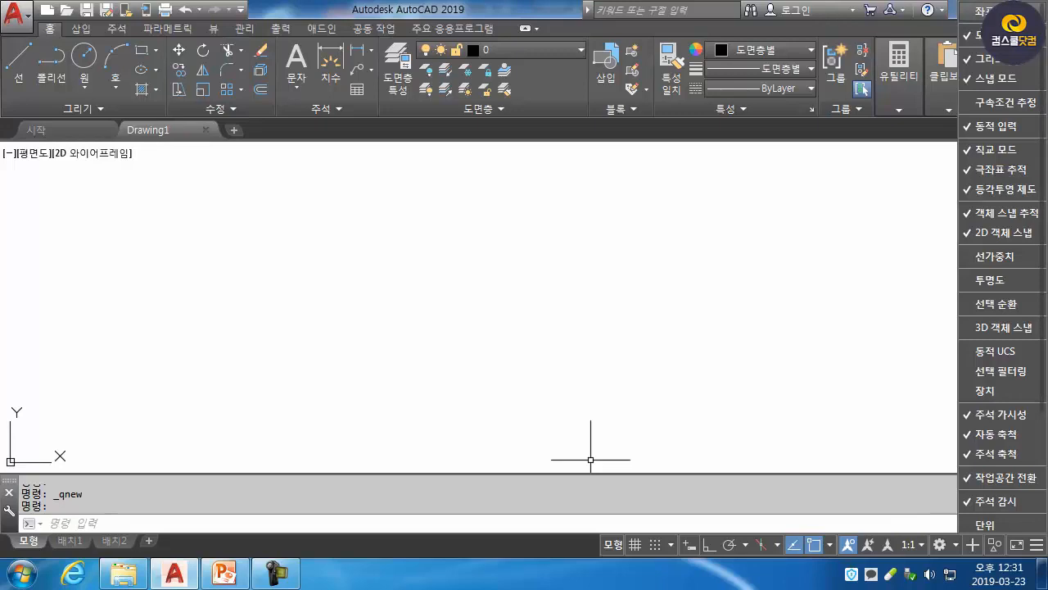
left_click(983, 11)
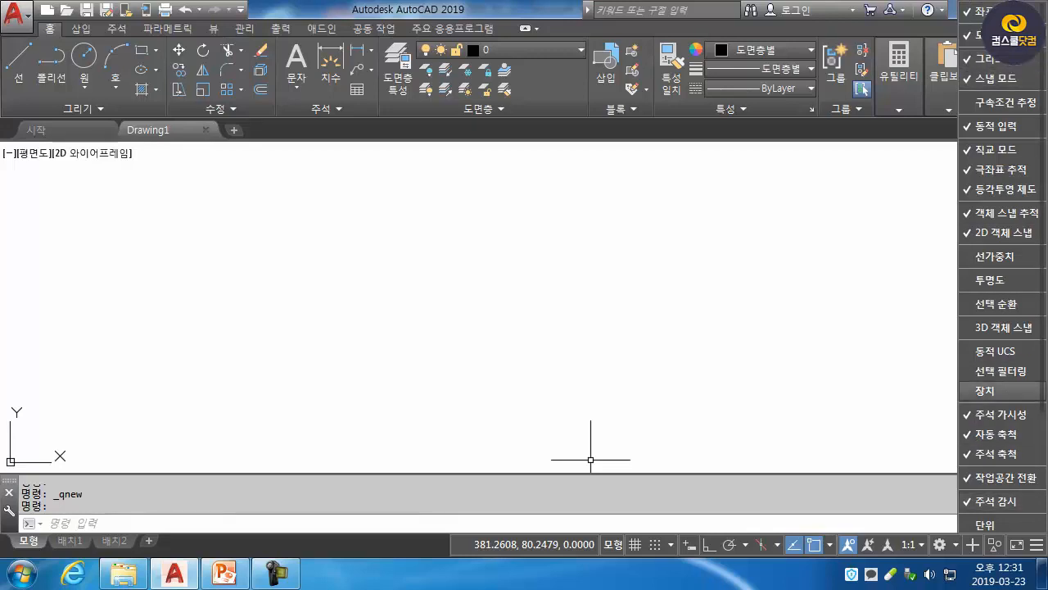
left_click(591, 459)
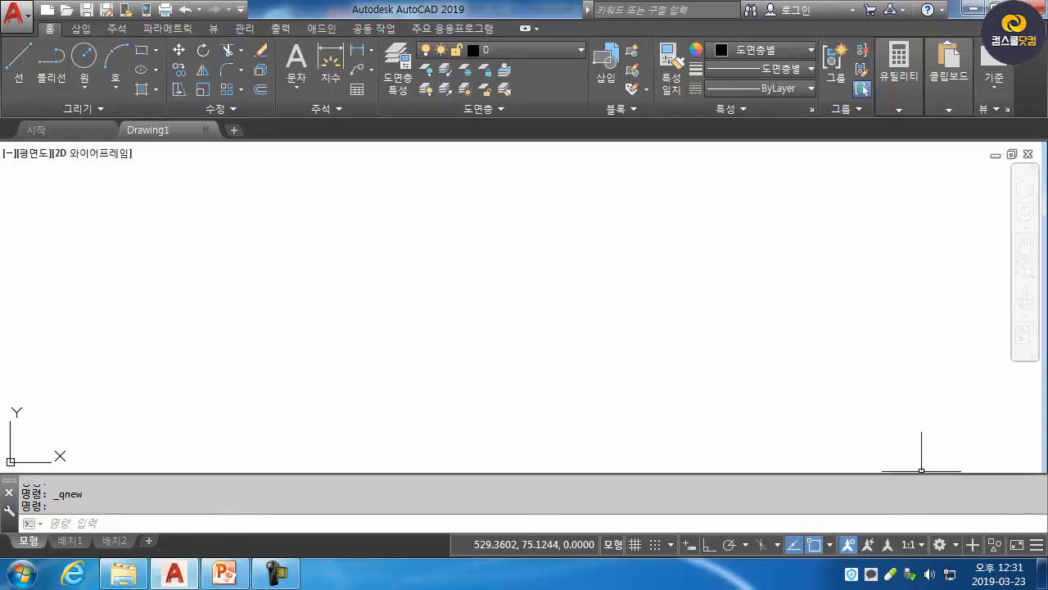
Switch the workspace to 3D 기본 사항 and look at its tool set
left_click(942, 545)
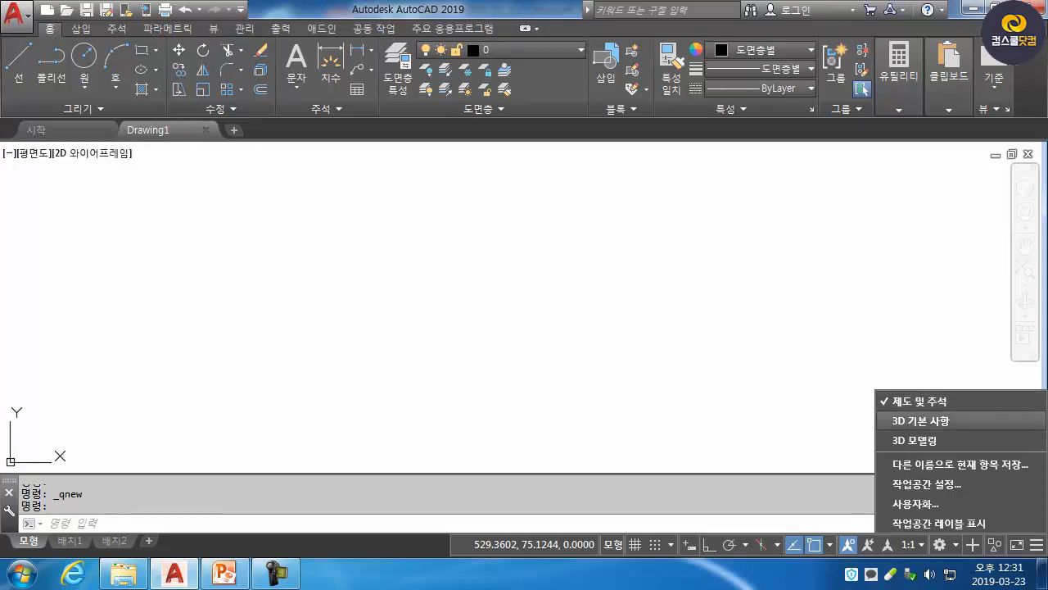
left_click(921, 420)
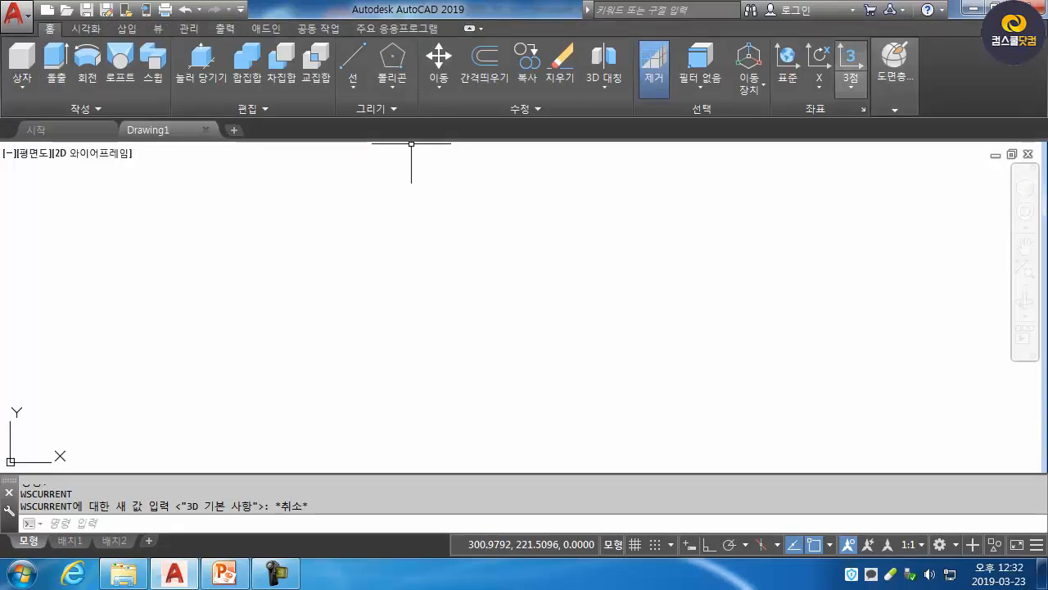
left_click(896, 77)
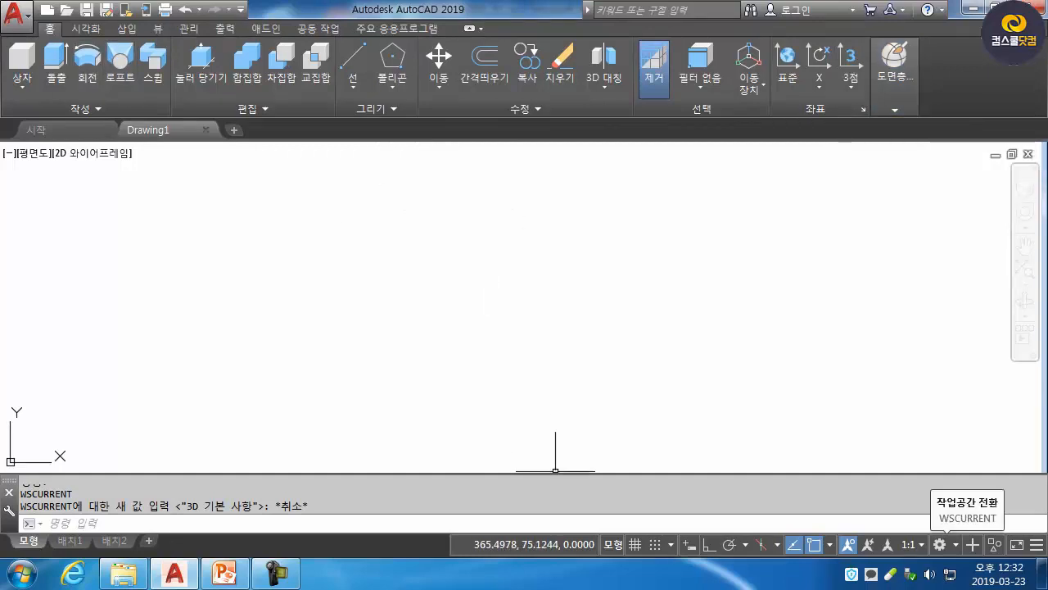
Switch the workspace to 3D 모델링 and dock the floating command line below the drawing area
left_click(939, 544)
left_click(915, 440)
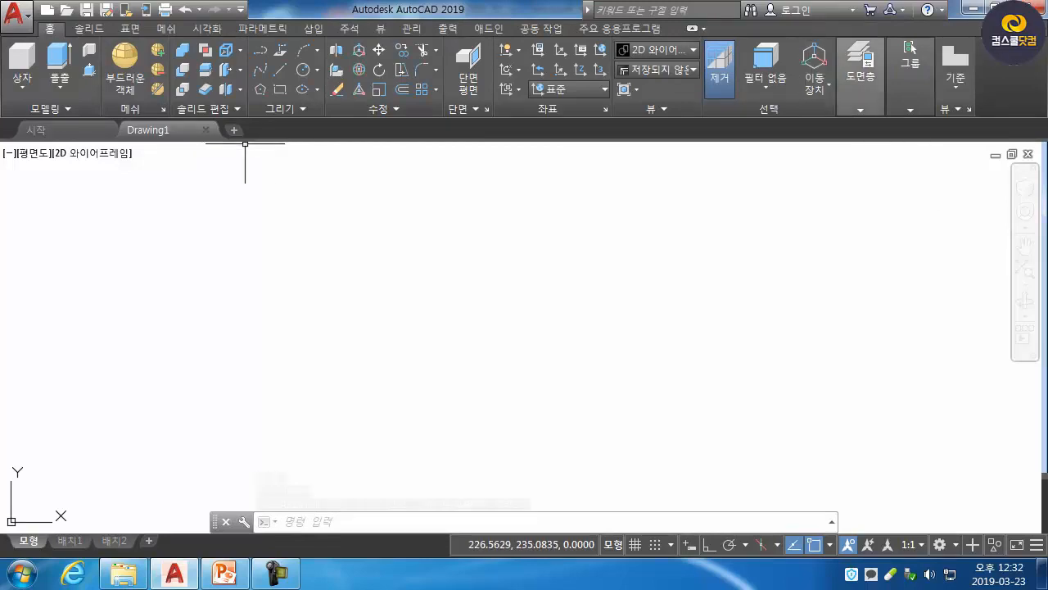
left_click_drag(214, 522, 207, 445)
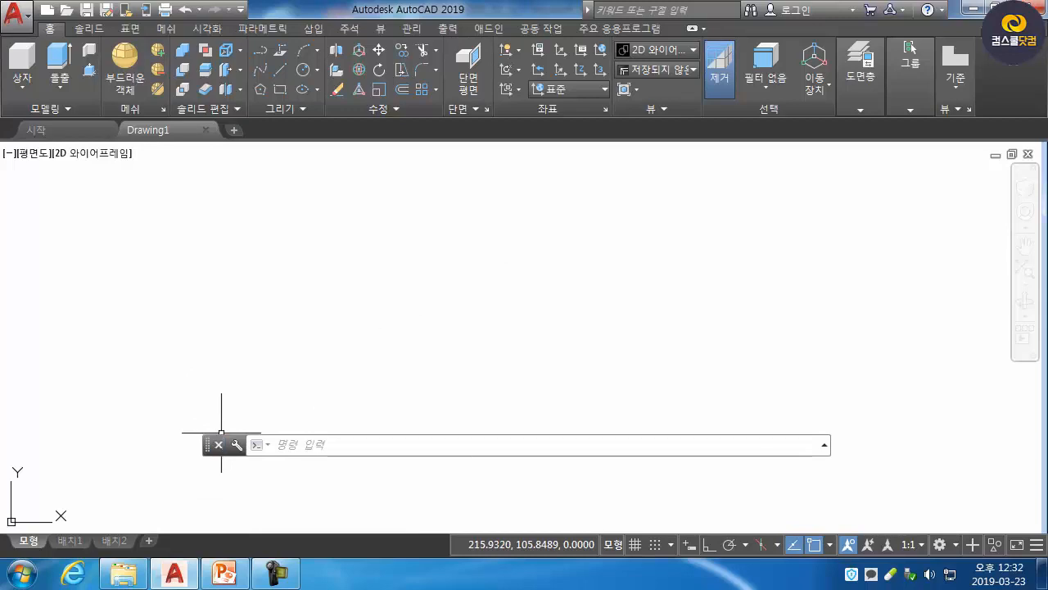
mouse_move(207, 445)
left_mouse_down()
mouse_move(99, 468)
mouse_move(7, 537)
left_mouse_up()
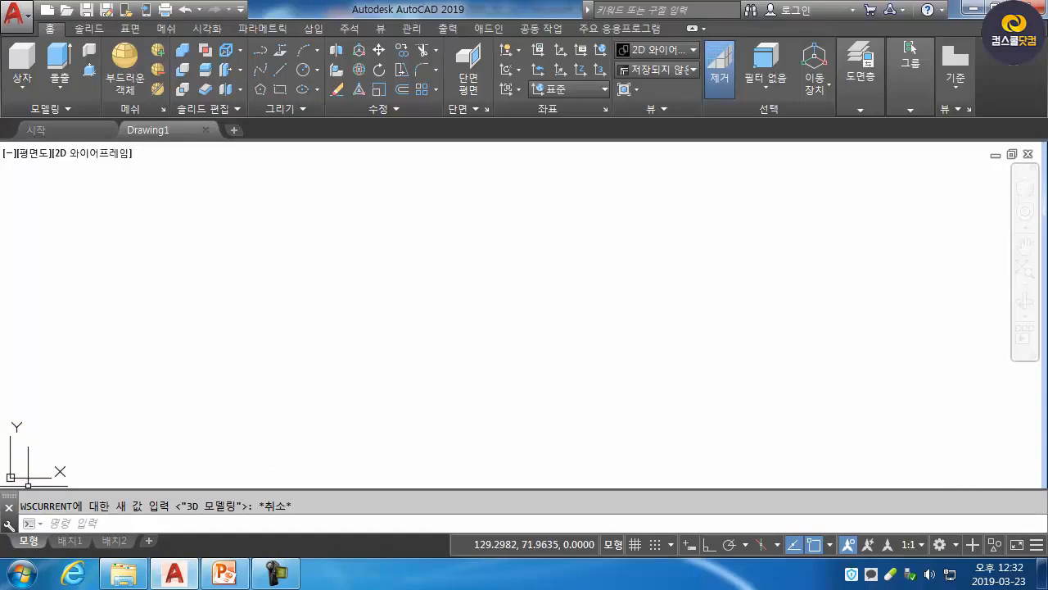
Undock and close the command line window, and restore it docked below the drawing area
mouse_move(7, 496)
left_mouse_down()
mouse_move(68, 447)
mouse_move(99, 400)
left_mouse_up()
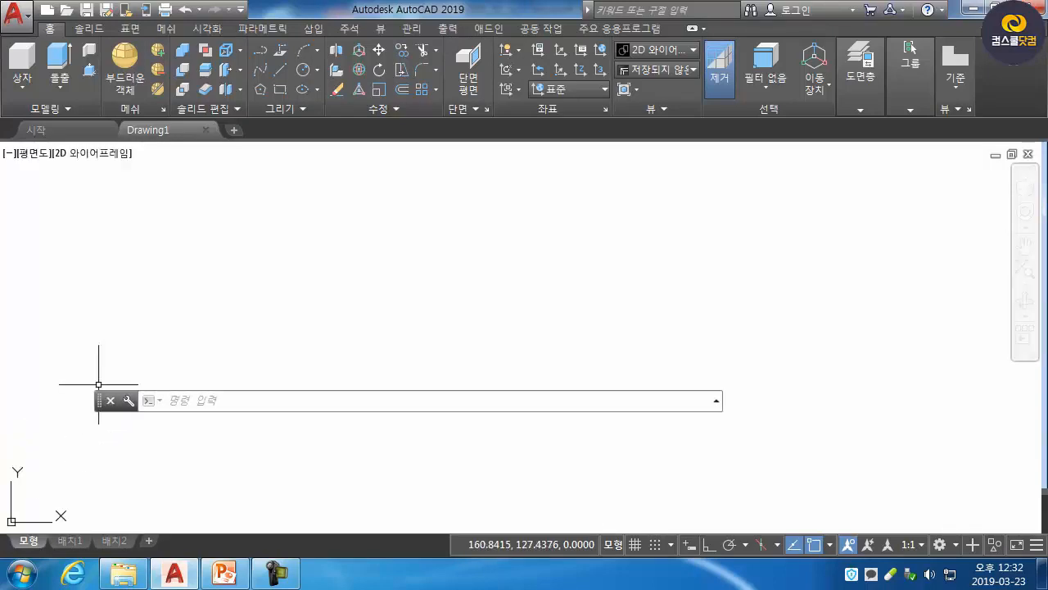
left_click(110, 400)
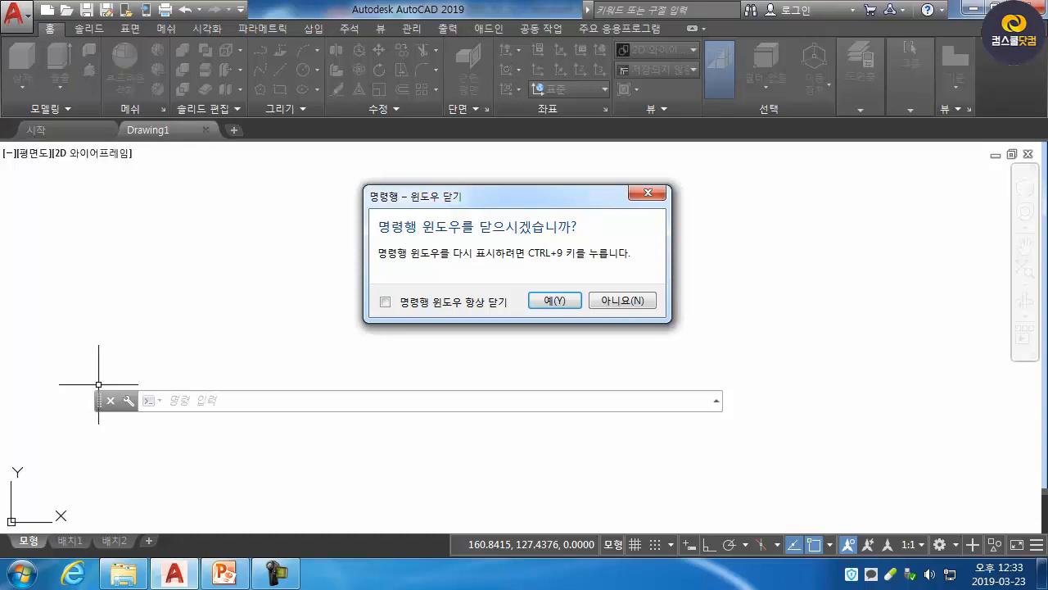
key("Return")
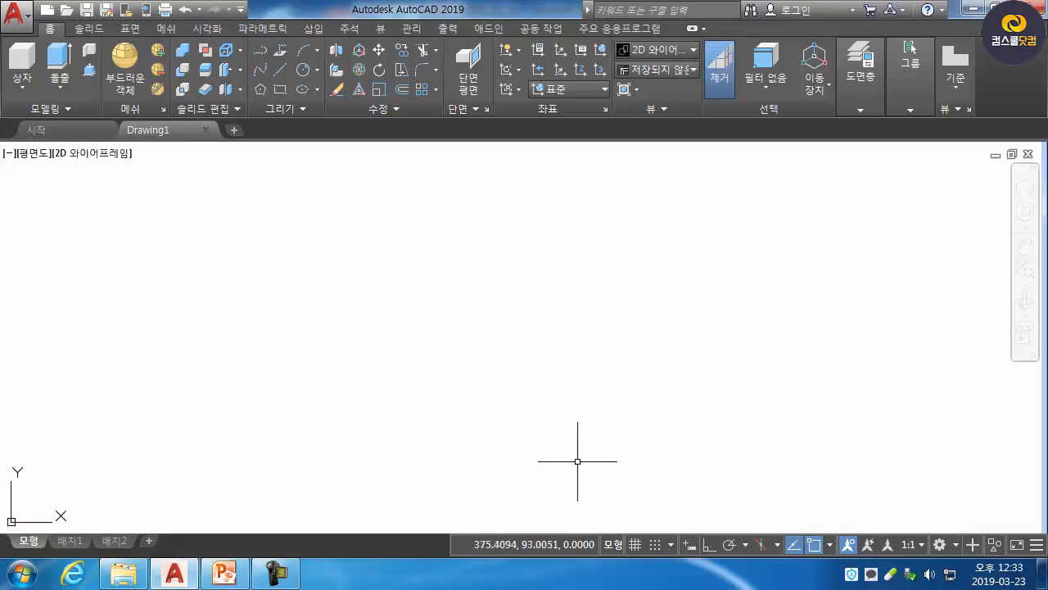
key("ctrl+9")
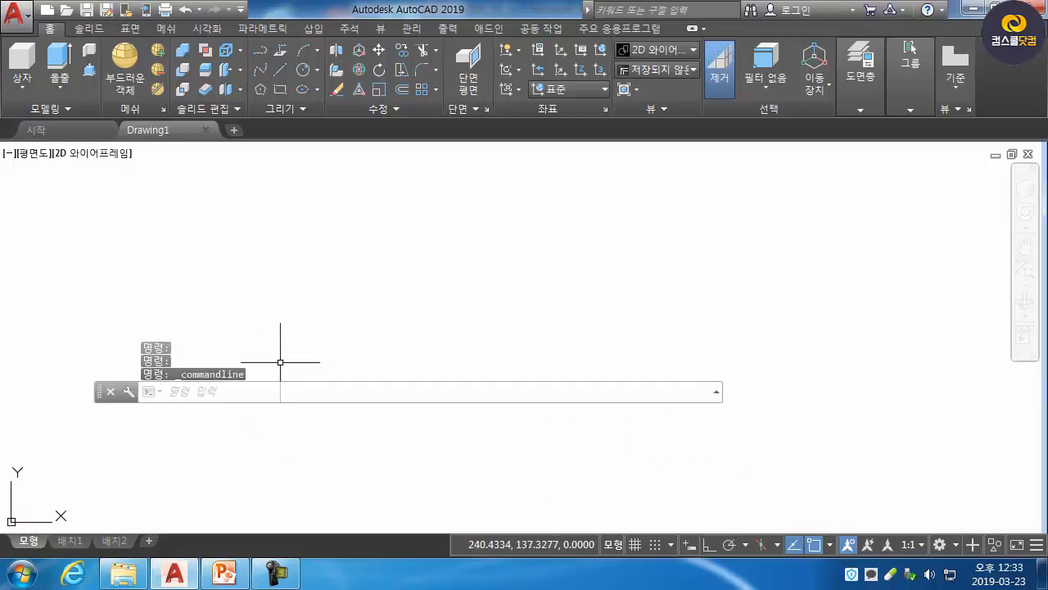
left_click_drag(99, 391, 7, 532)
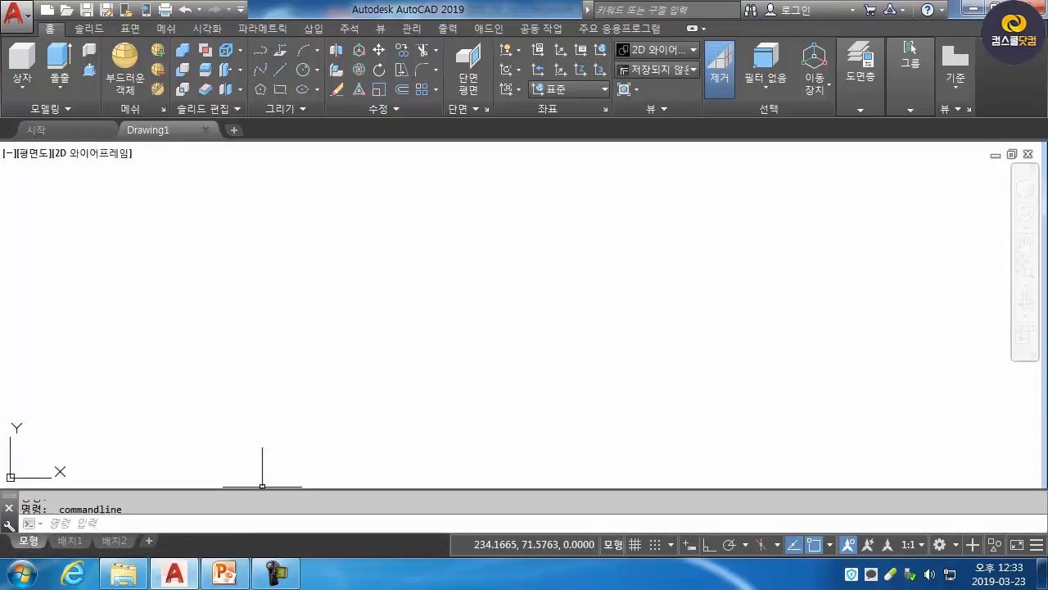
Try several heights for the docked command line and leave it showing two lines of command history
left_click_drag(262, 490, 262, 473)
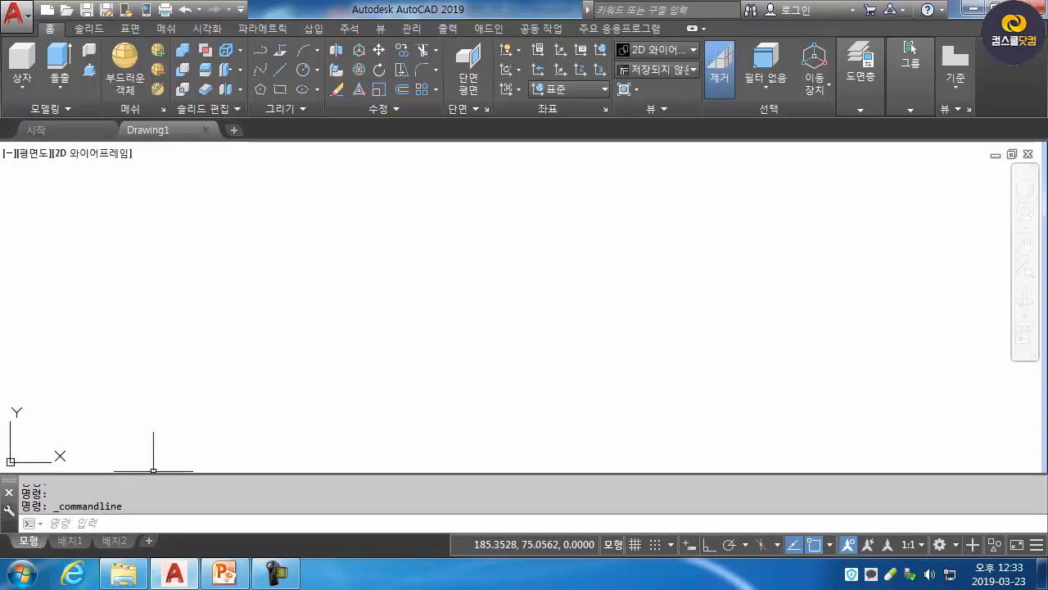
left_click_drag(153, 473, 153, 348)
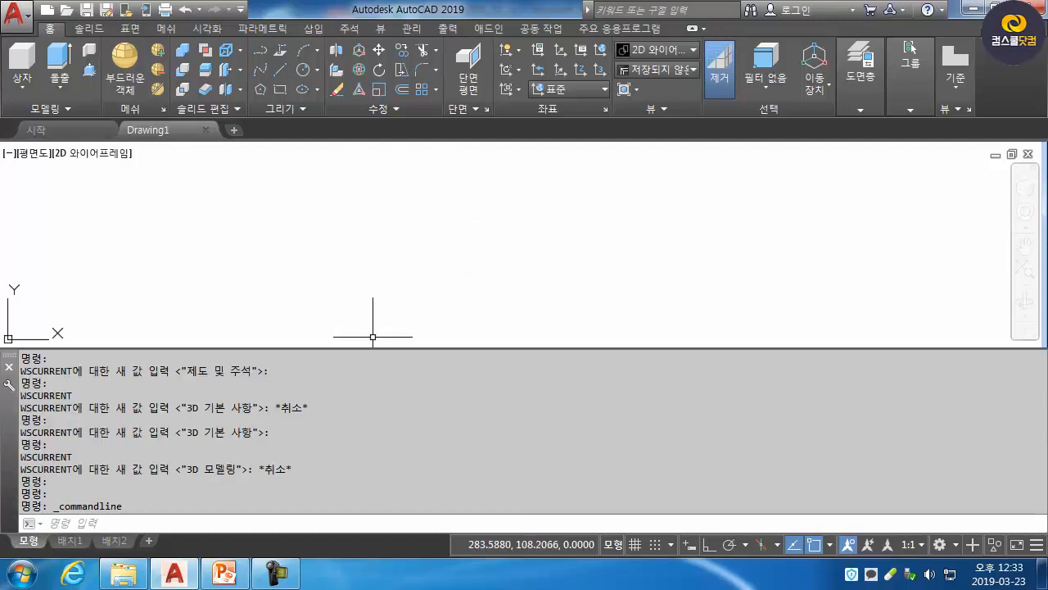
left_click_drag(370, 345, 188, 497)
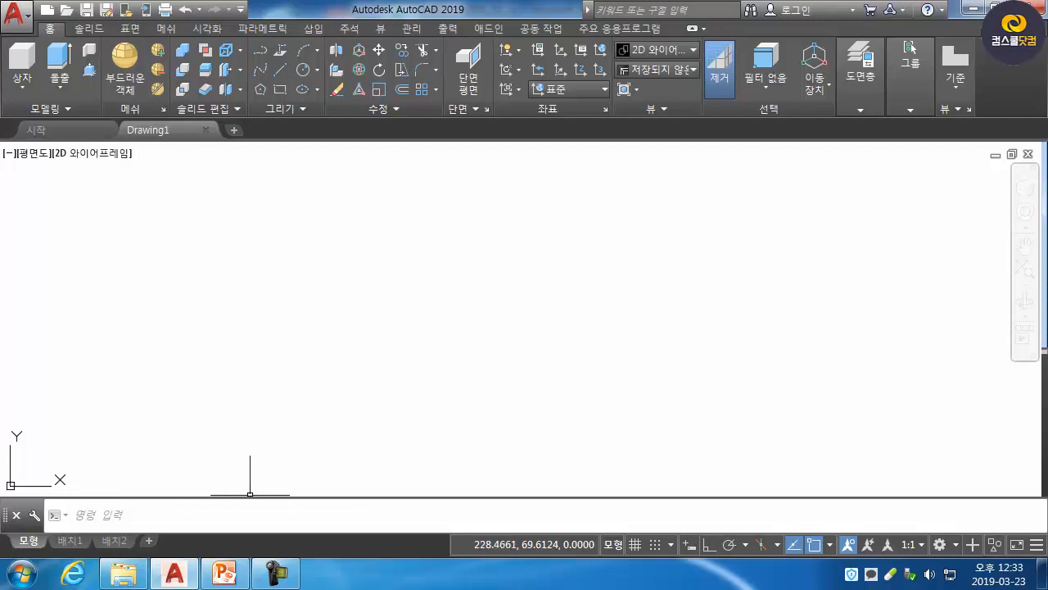
left_click_drag(263, 496, 263, 465)
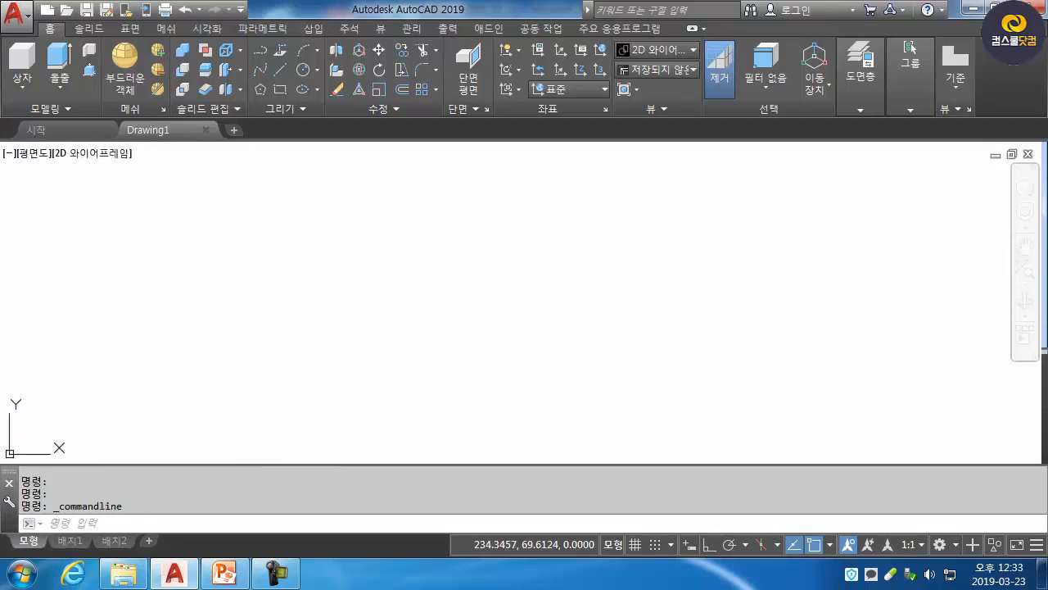
left_click_drag(263, 465, 263, 477)
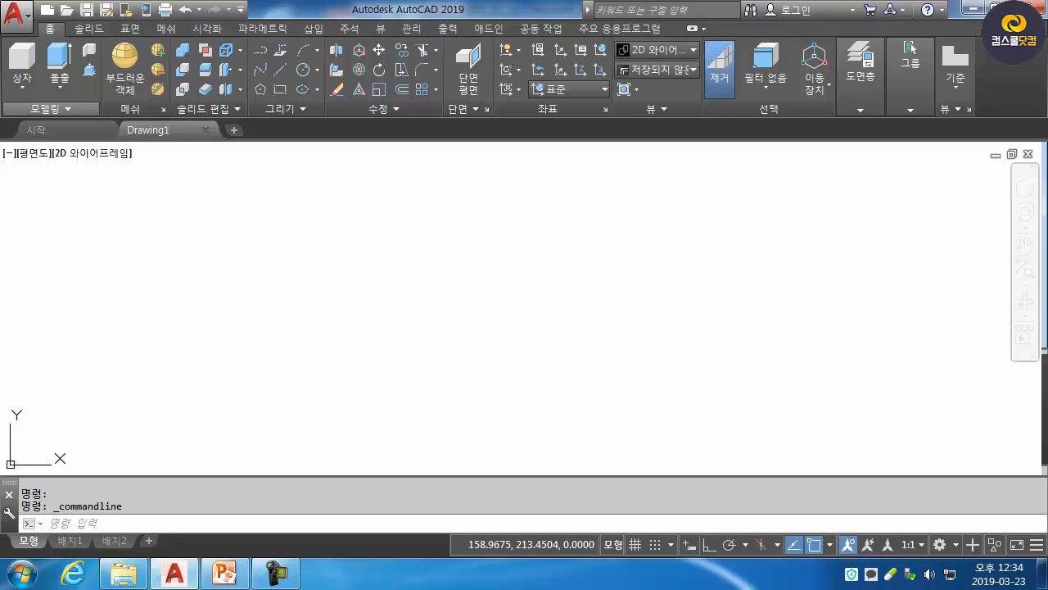
Examine the solid, surface and mesh tools of the 3D modeling workspace, comparing them with its home tool set
left_click(89, 28)
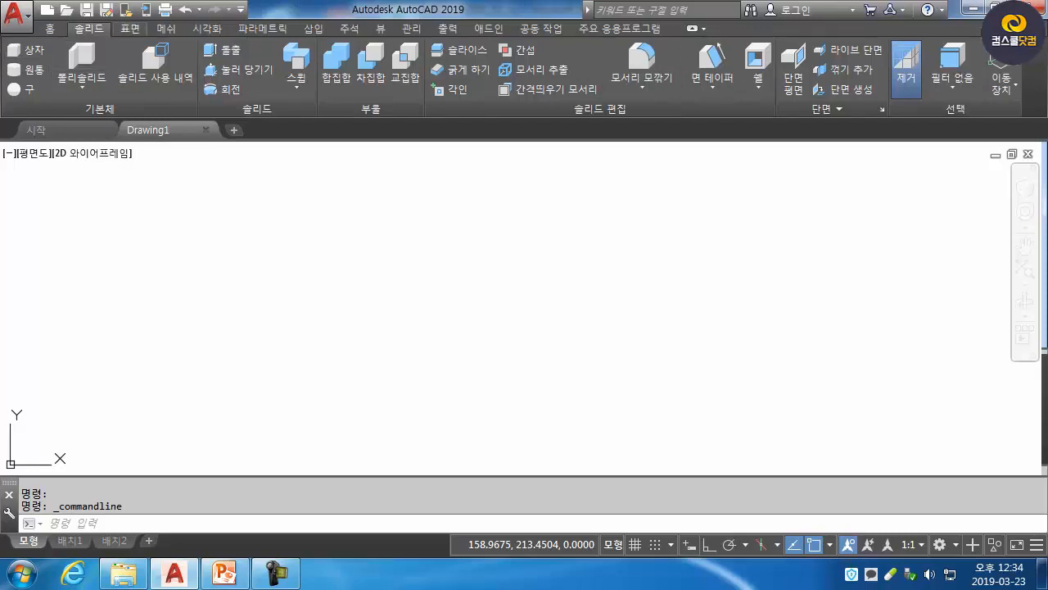
left_click(129, 28)
left_click(167, 28)
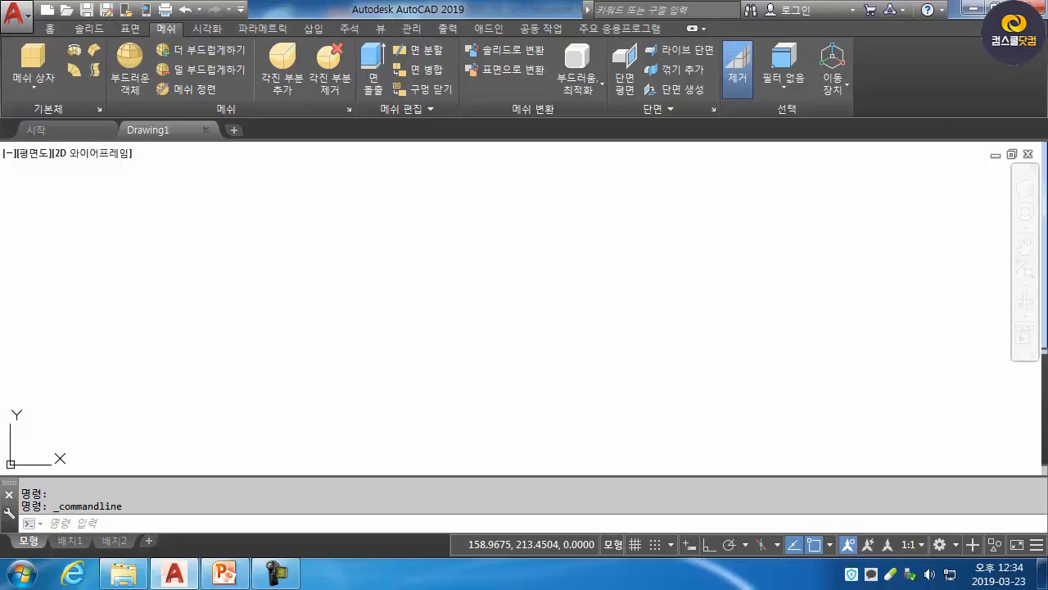
left_click(50, 28)
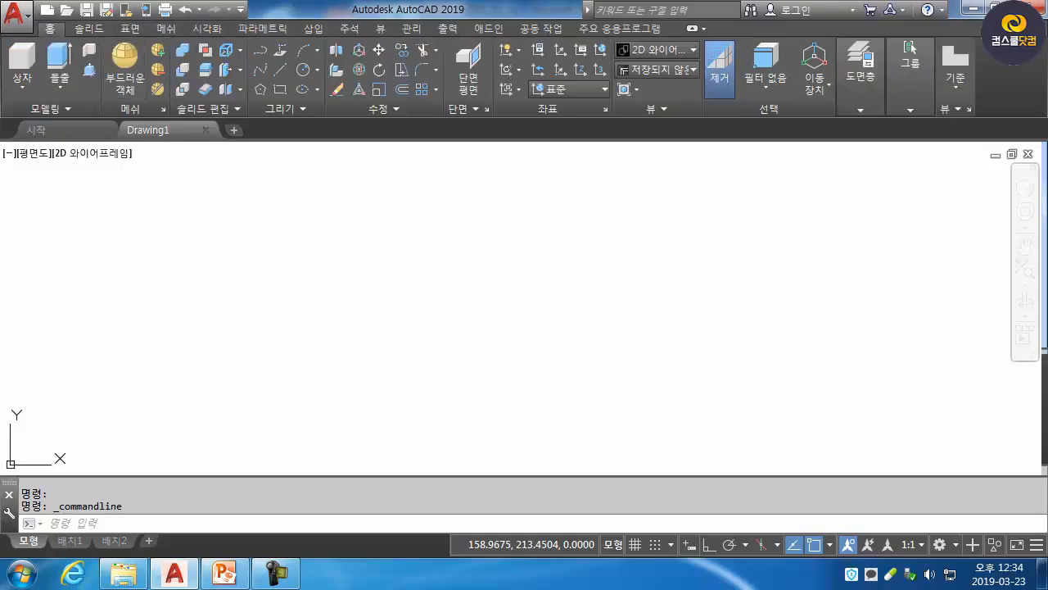
left_click(166, 28)
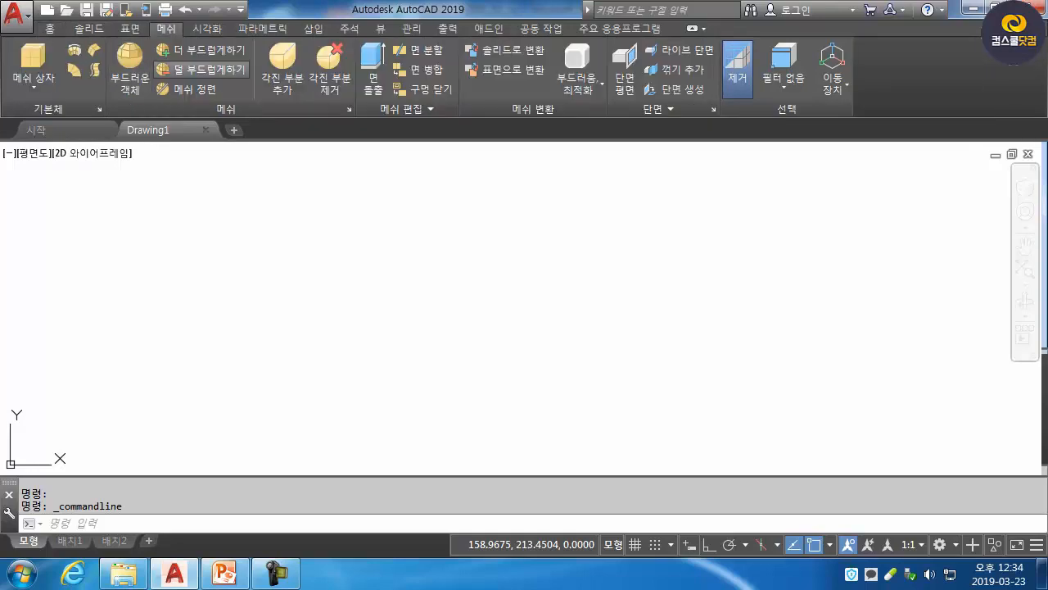
left_click(50, 27)
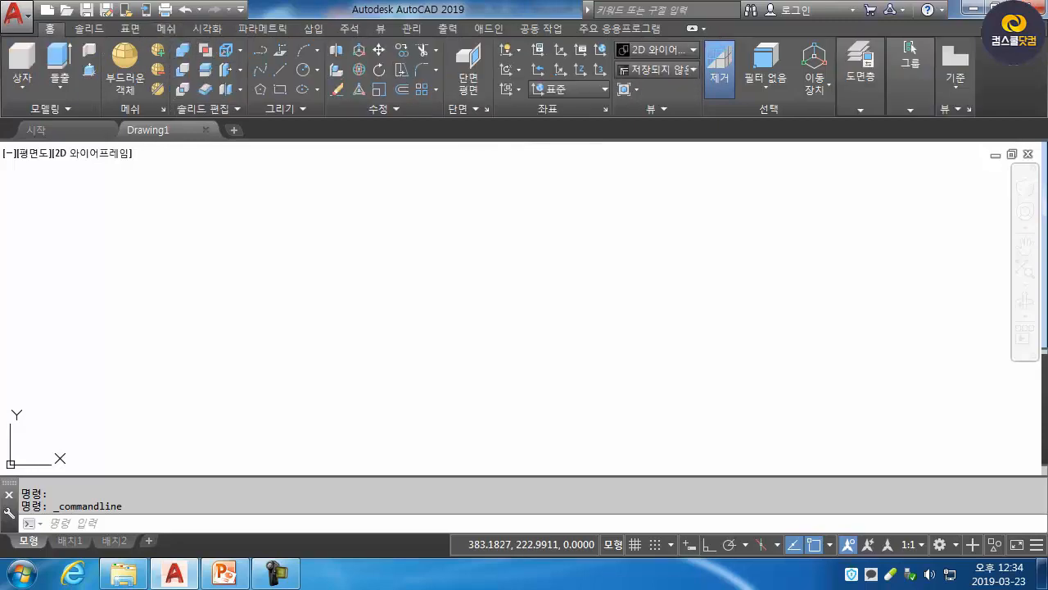
left_click(88, 28)
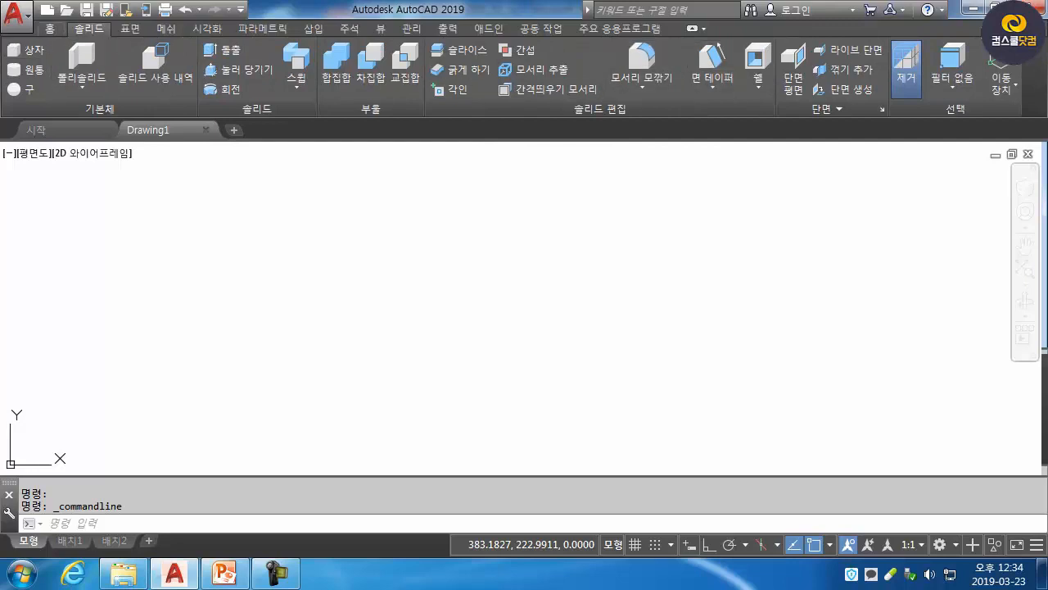
left_click(50, 27)
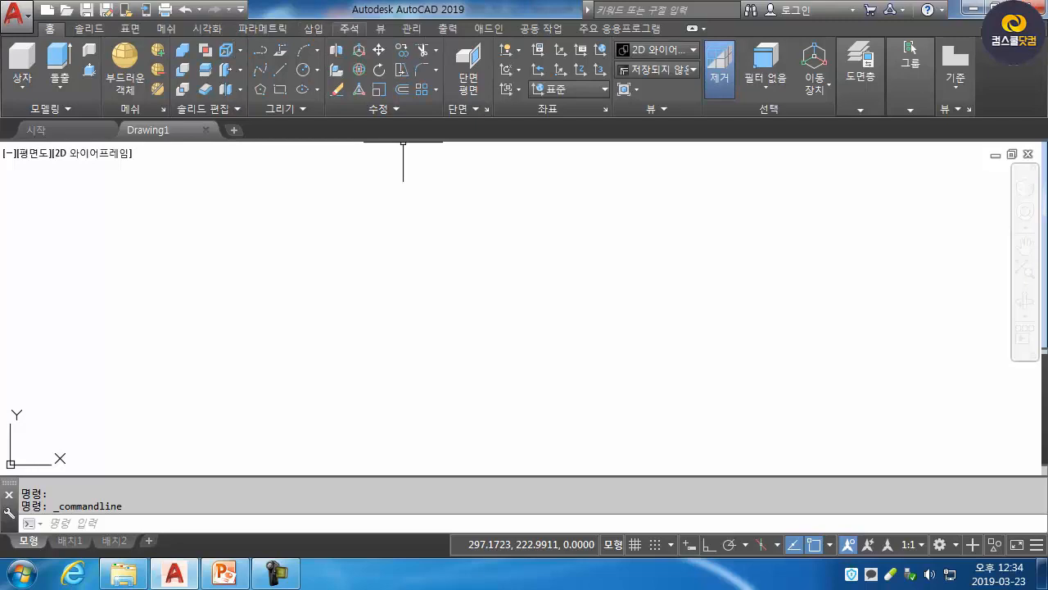
Examine the view, annotation, insert, manage, output and solid tool sets of the 3D modeling workspace, including the list of preset views
left_click(380, 28)
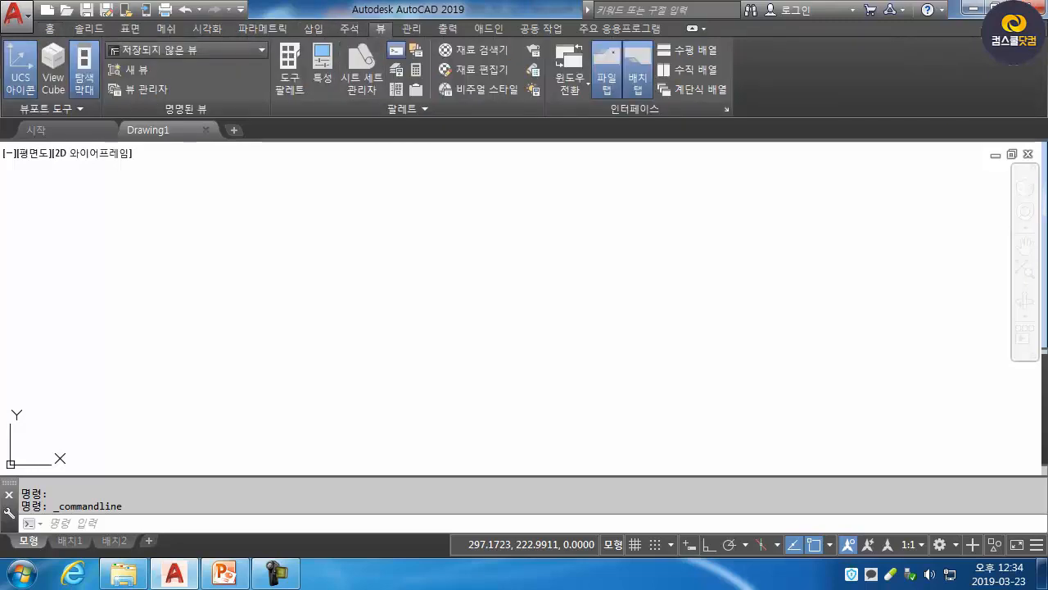
left_click(187, 50)
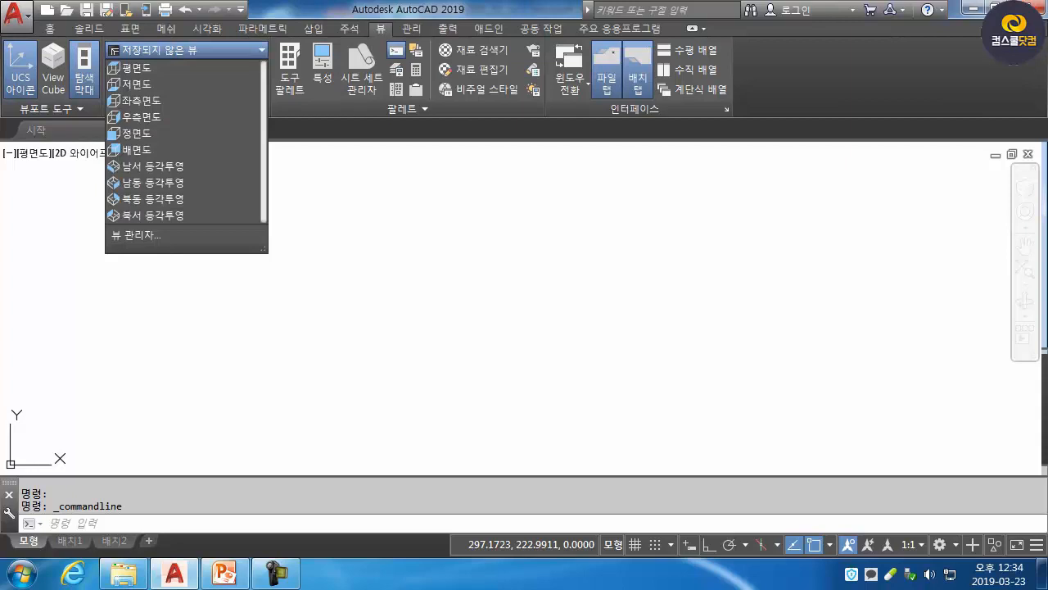
left_click(187, 50)
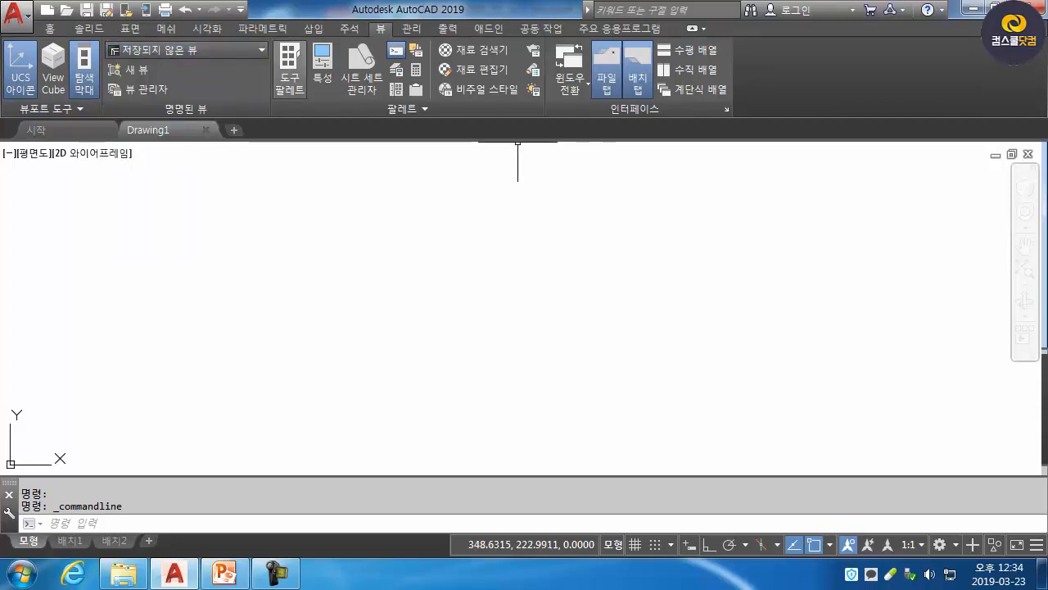
left_click(349, 28)
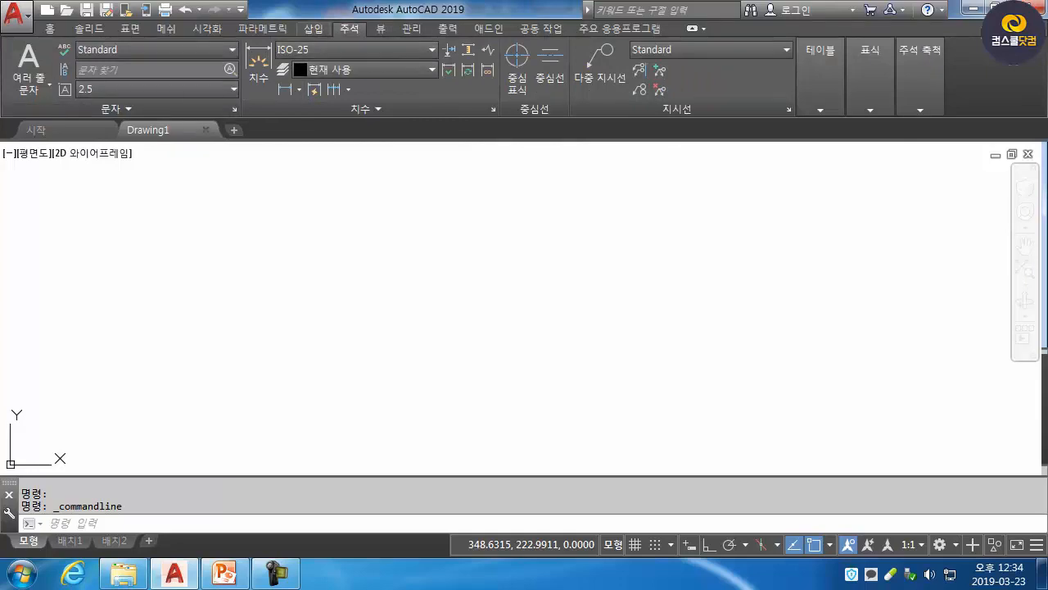
left_click(313, 28)
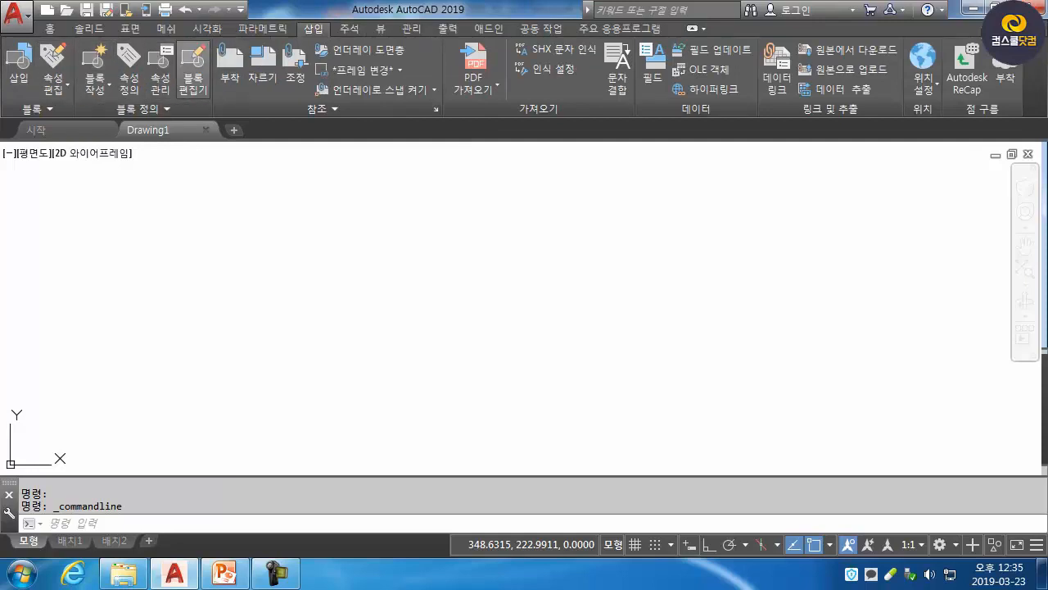
left_click(380, 27)
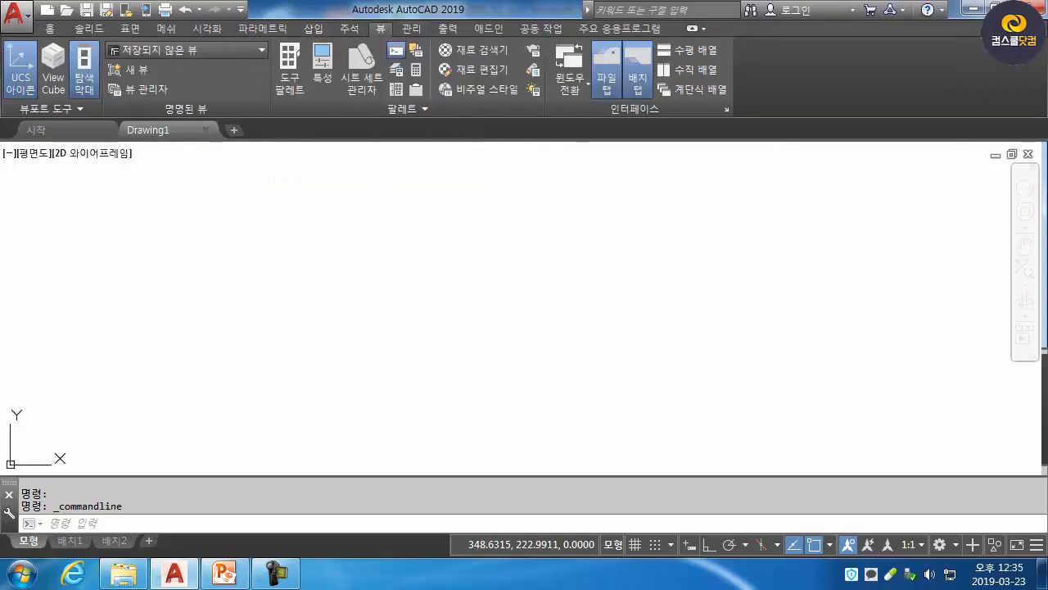
left_click(411, 28)
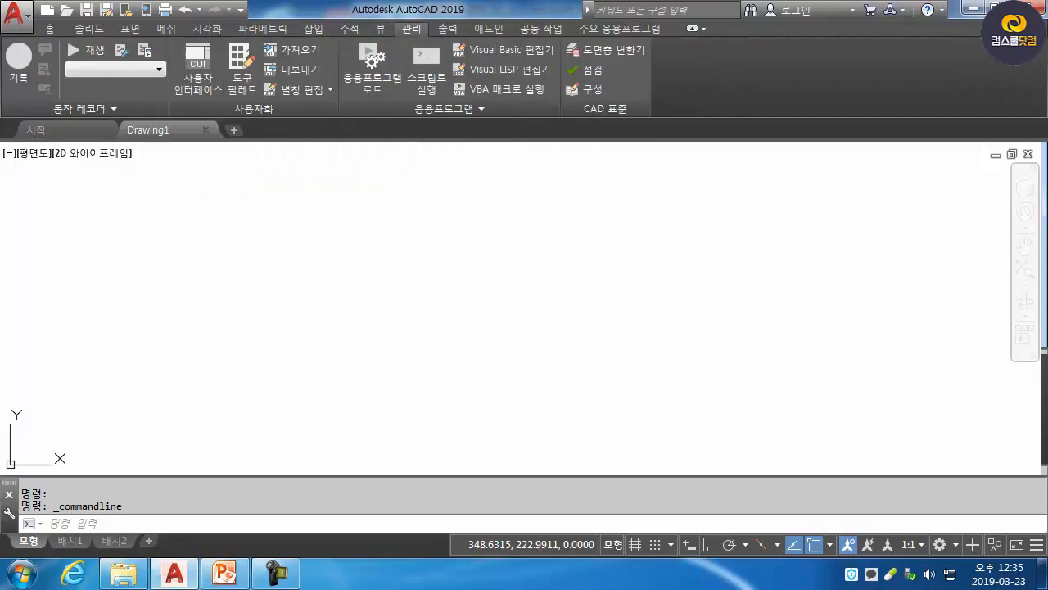
left_click(447, 28)
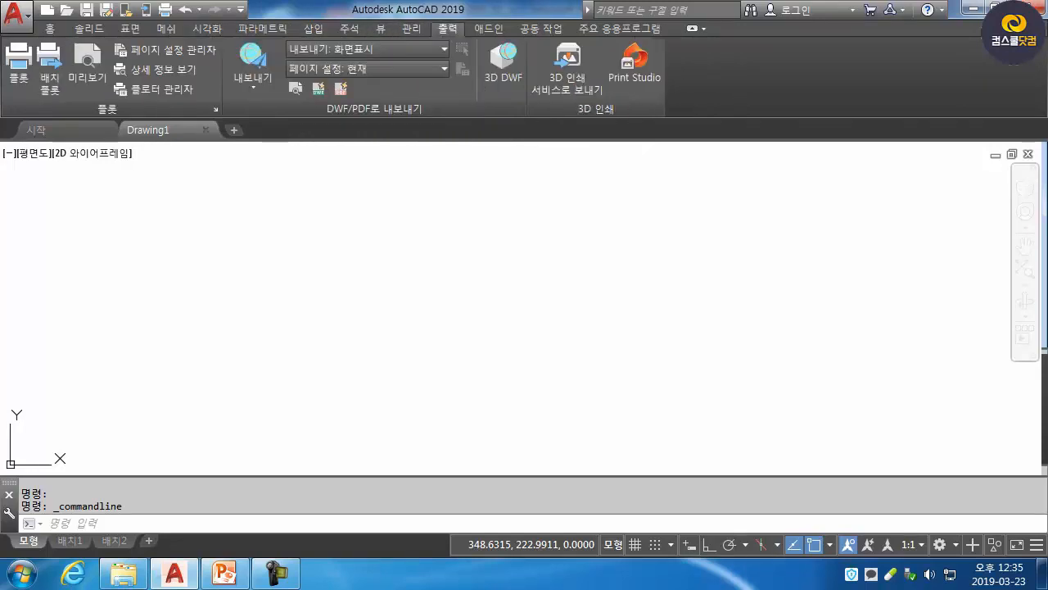
left_click(50, 28)
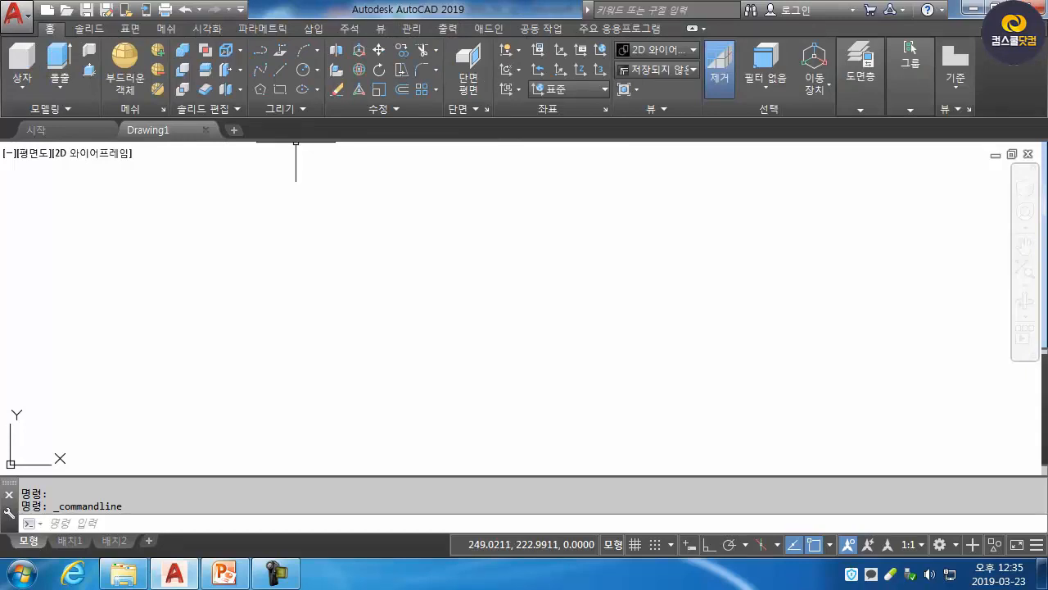
left_click(88, 28)
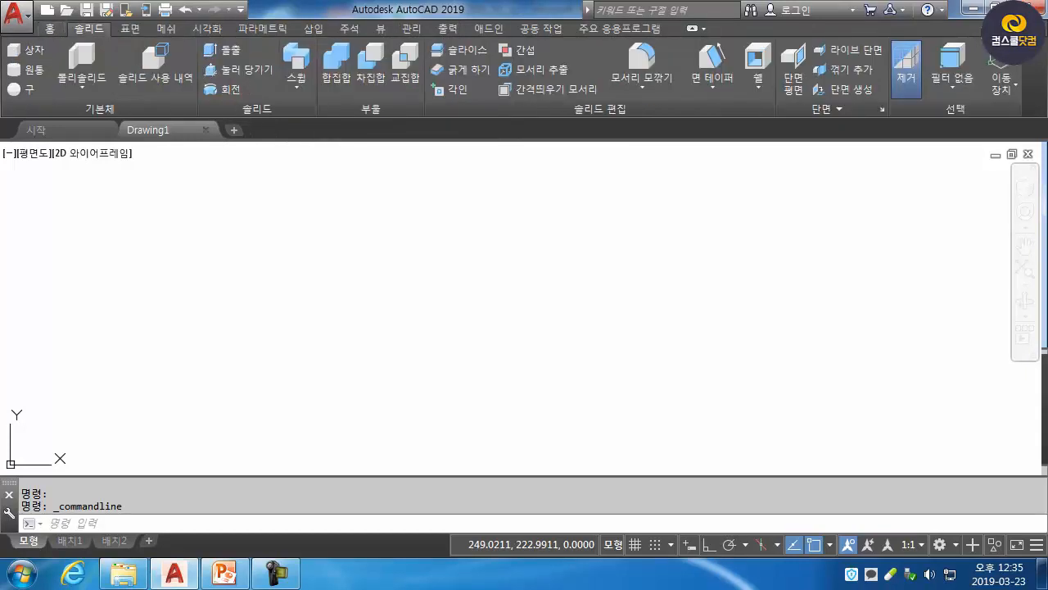
Draw a freehand rectangle in the empty drawing area by specifying two opposite corners
left_click(50, 28)
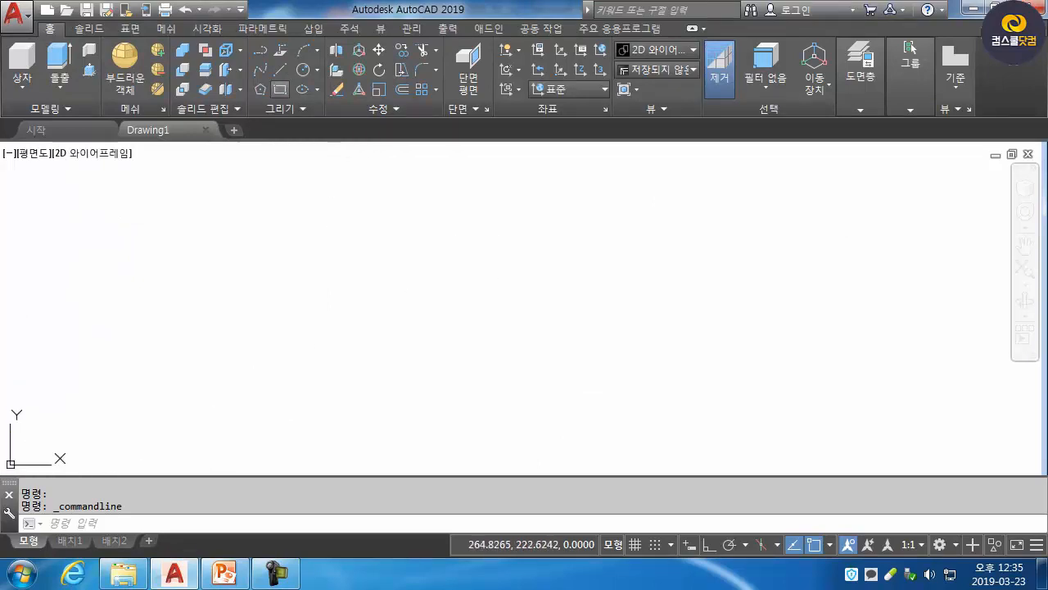
left_click(280, 90)
left_click(308, 251)
left_click(474, 357)
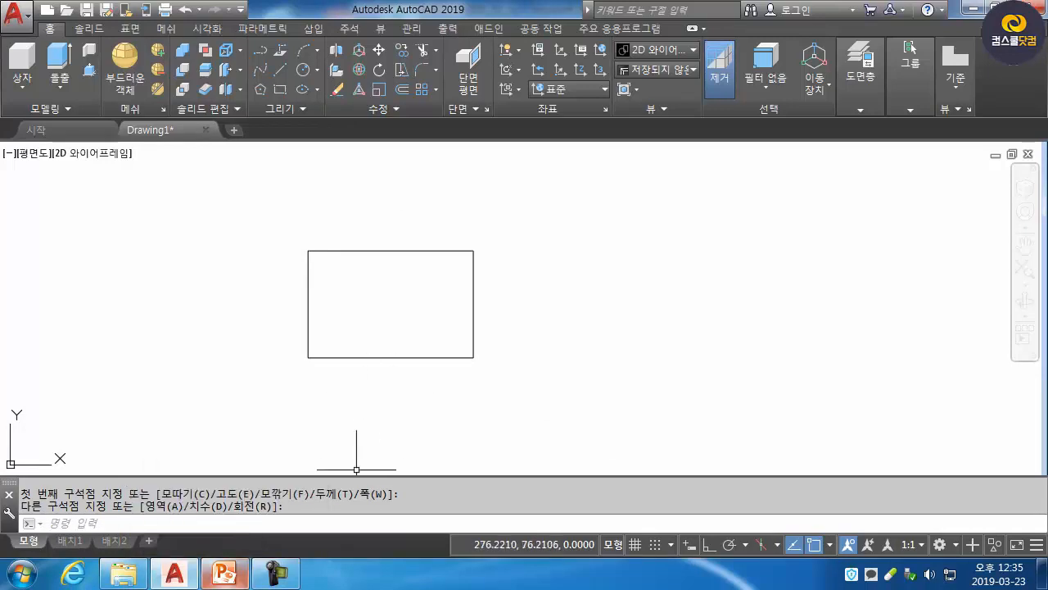
Switch to PowerPoint and present slide 5, which compares the 2D and 3D coordinate systems
left_click(224, 573)
left_click(59, 387)
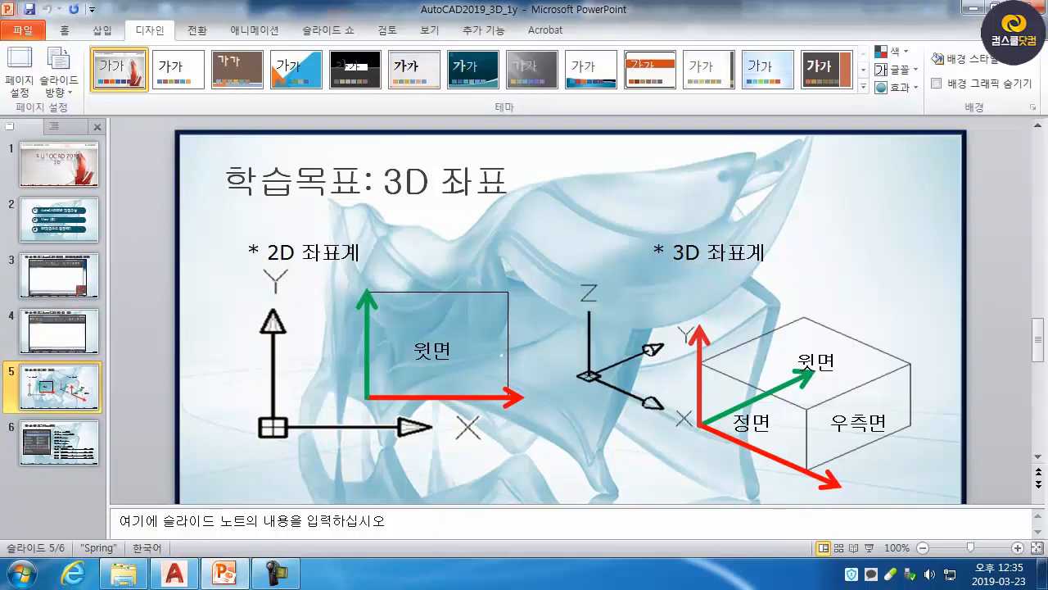
left_click(868, 547)
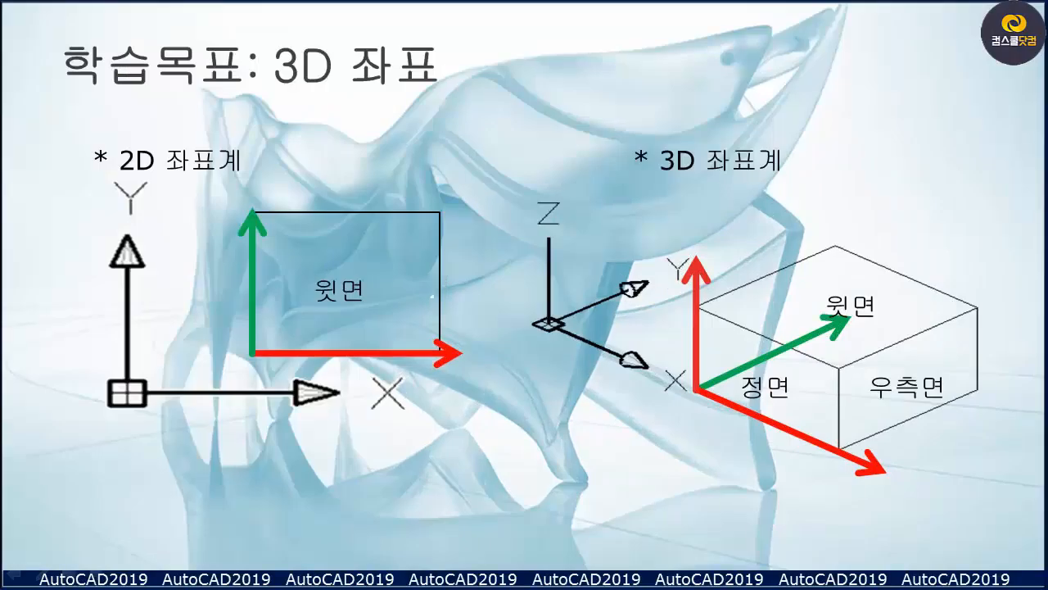
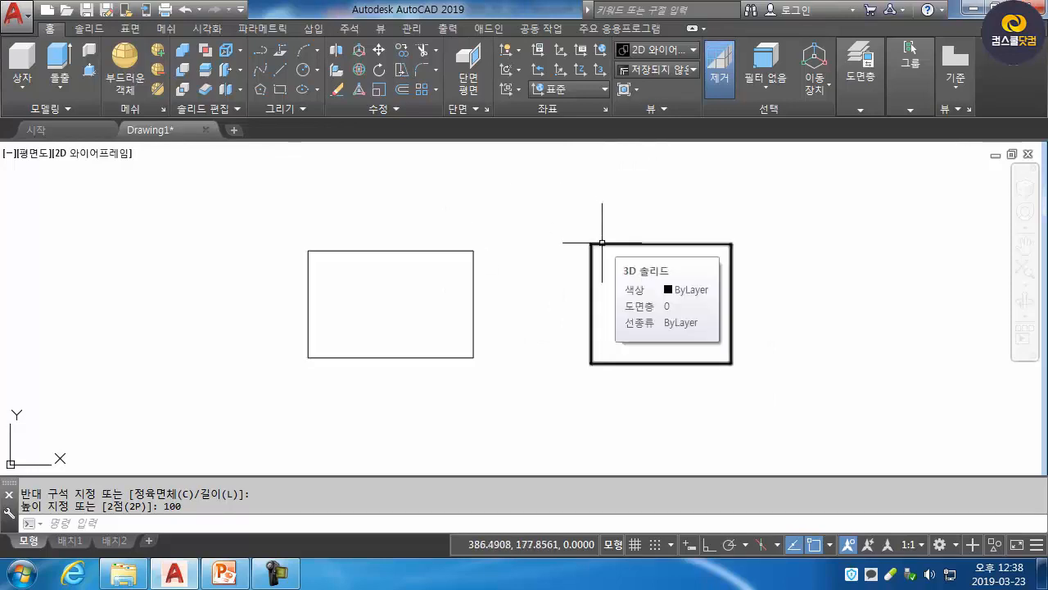
Erase both the rectangle and the 3D solid box from the drawing
type("e")
key("Return")
left_click(630, 201)
left_click(450, 309)
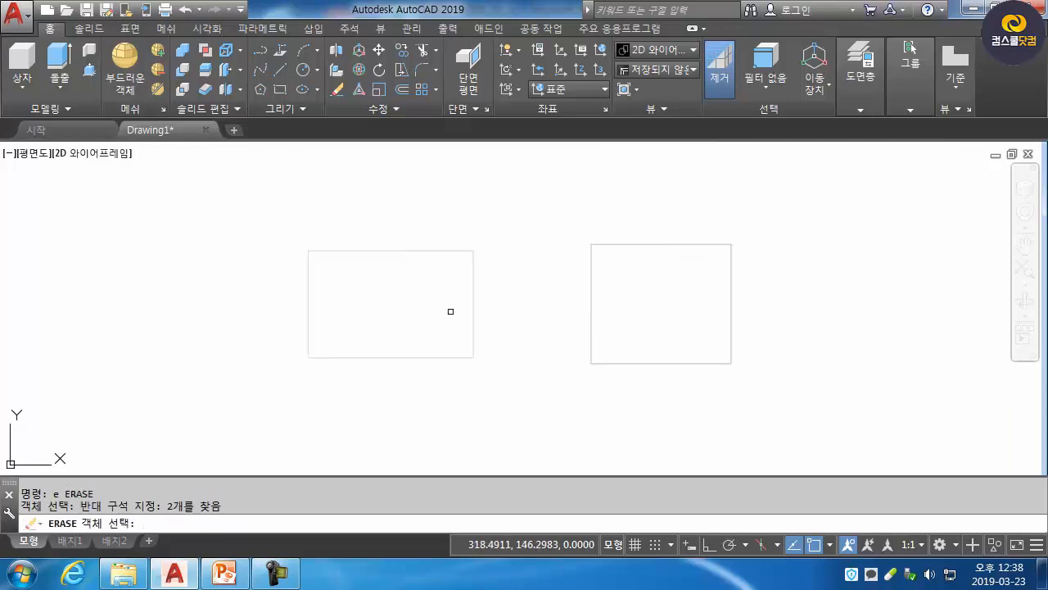
key("Return")
Draw a new rectangle and, beside it, a solid box with a nearly square base and a height of 100
left_click(280, 89)
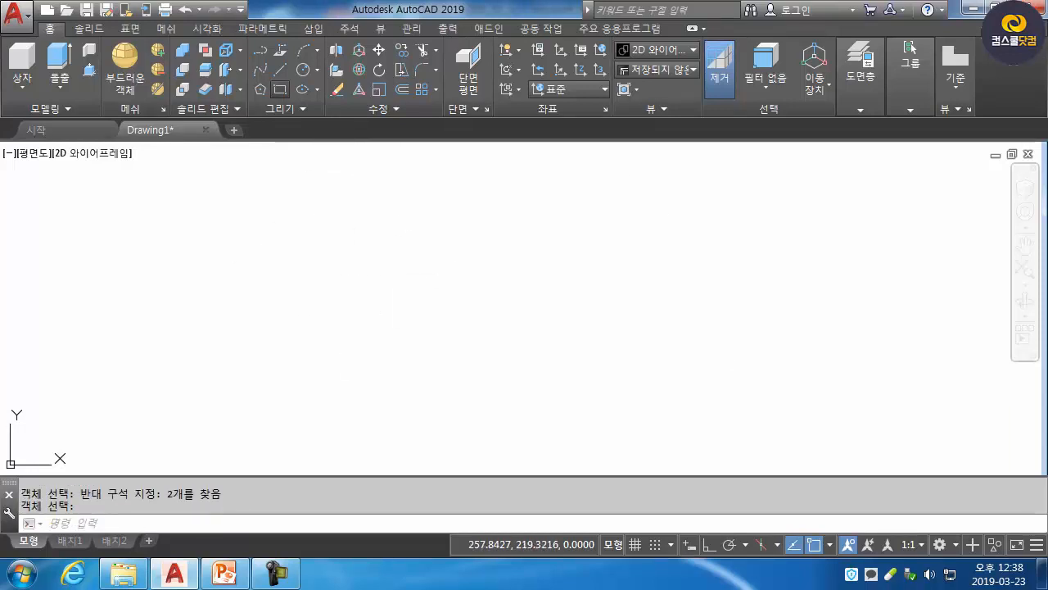
left_click(297, 263)
left_click(451, 379)
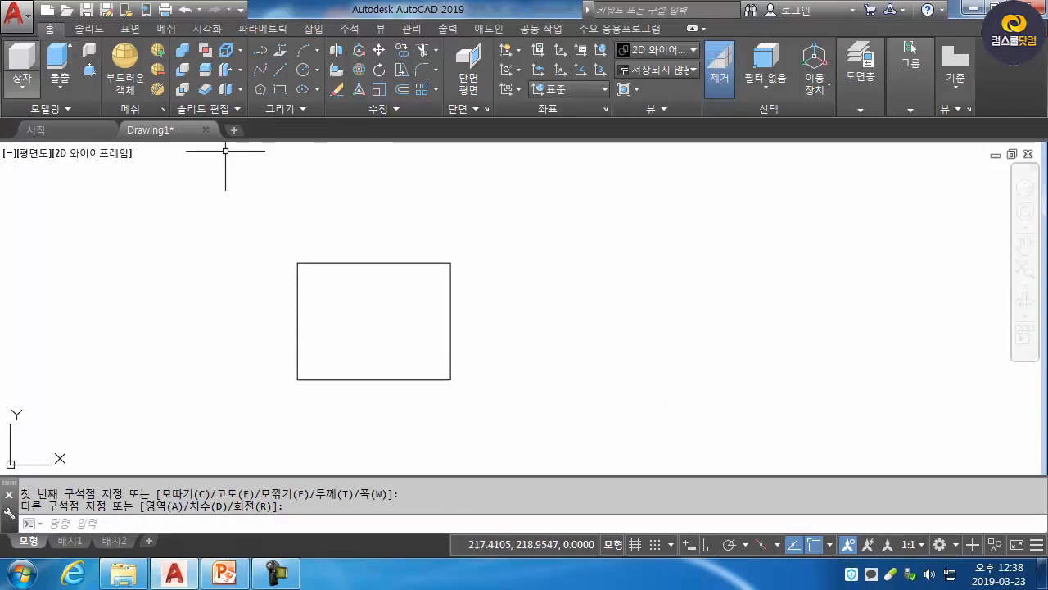
left_click(22, 65)
left_click(597, 258)
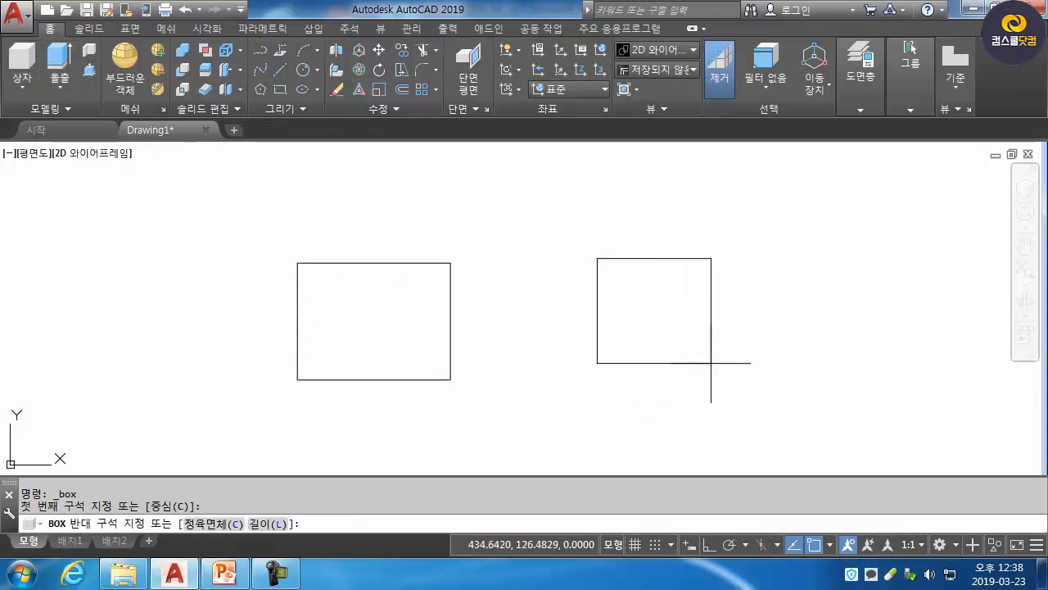
left_click(712, 376)
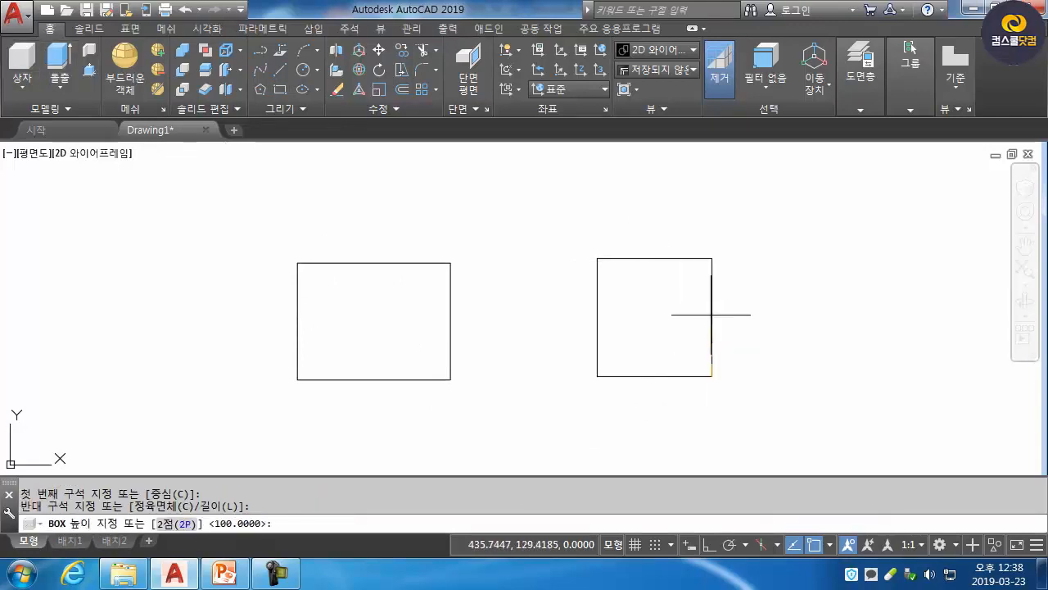
left_click(678, 343)
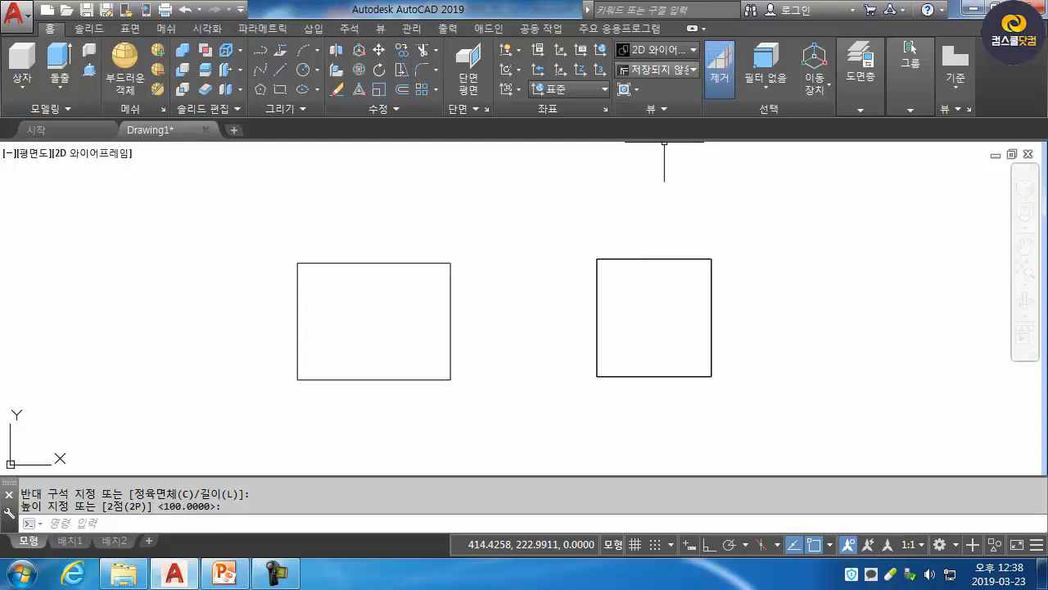
Display the model in the 남동 등각투영 view and remove its hidden lines with the HIDE command
left_click(663, 70)
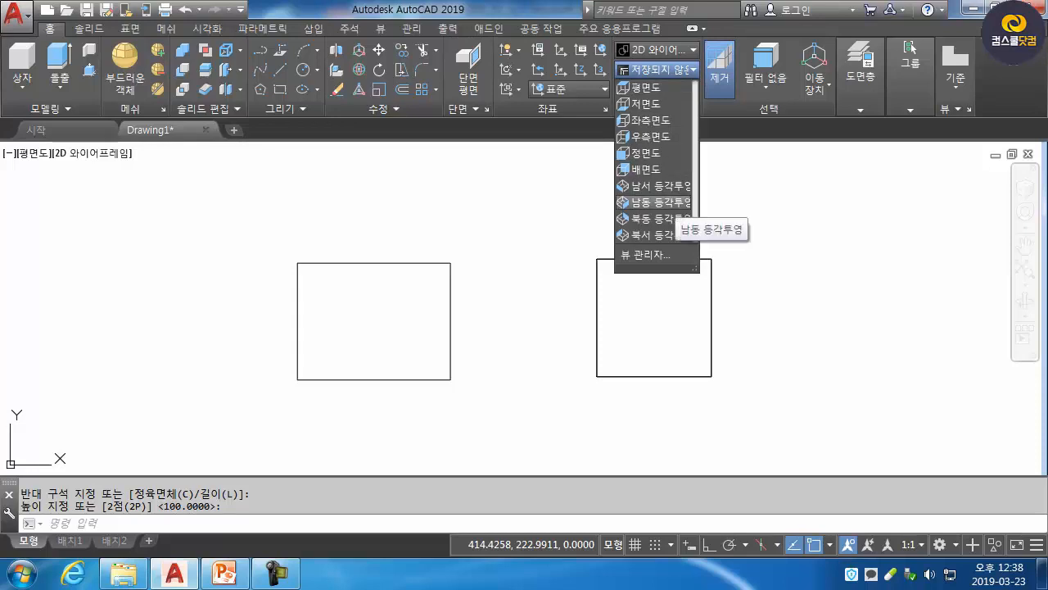
left_click(660, 201)
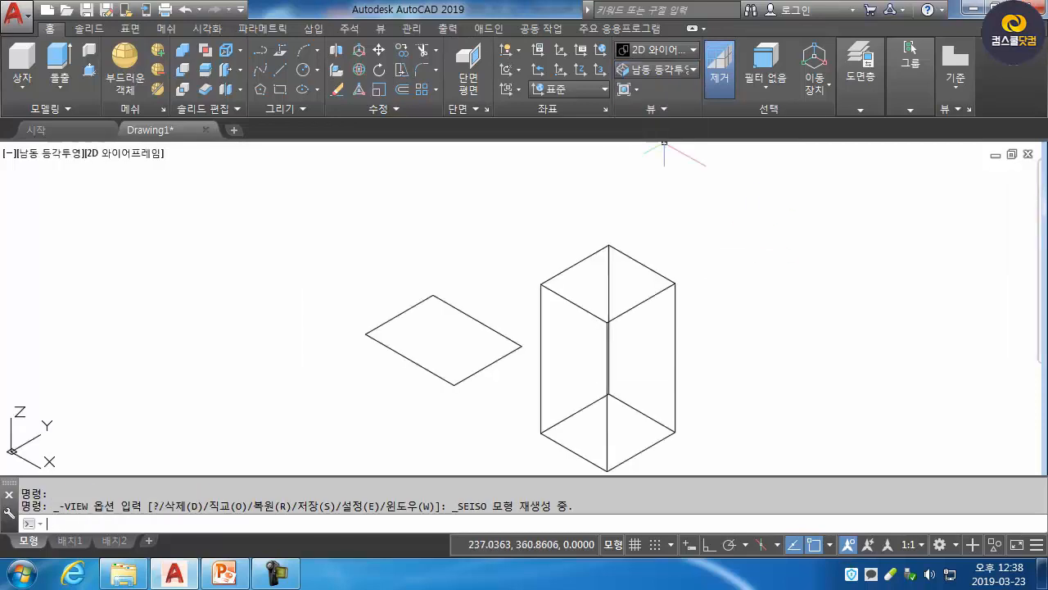
mouse_move(662, 344)
middle_mouse_down()
mouse_move(638, 293)
mouse_move(597, 313)
middle_mouse_up()
scroll(662, 315, "down", 2)
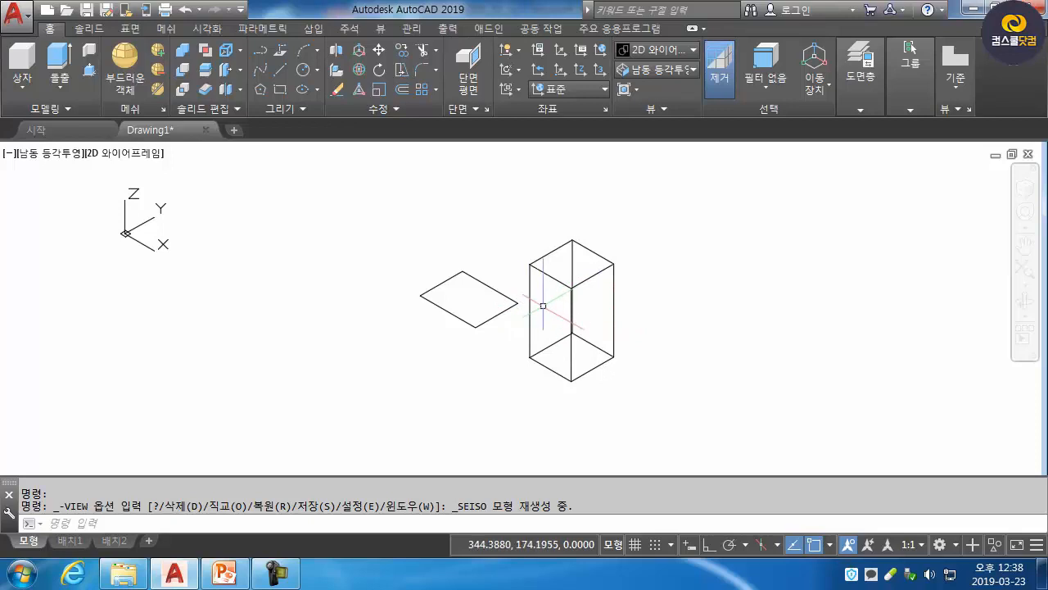
type("hi")
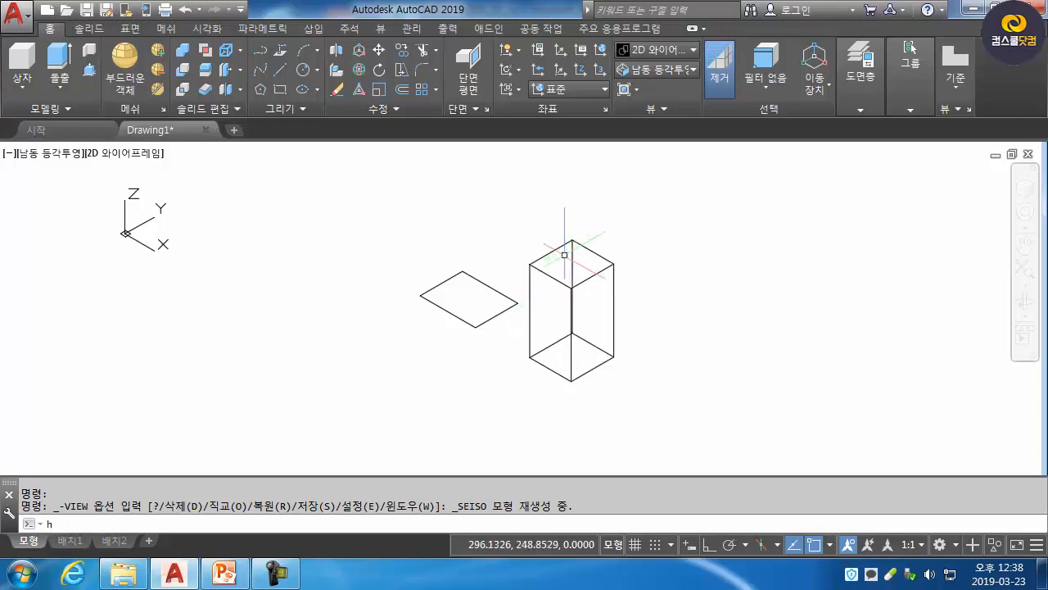
key("Return")
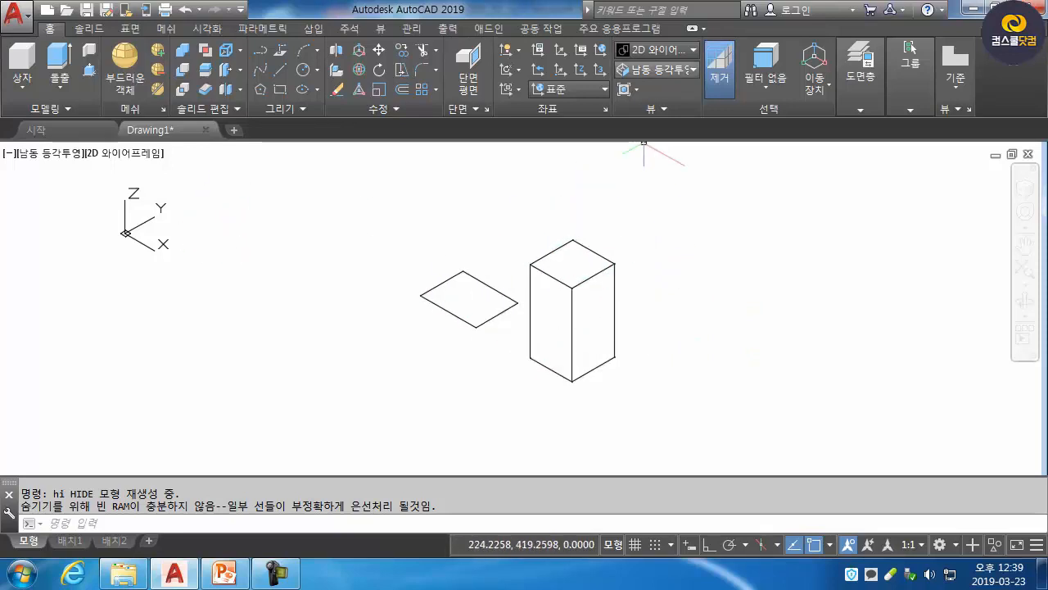
Compare the rectangle and the box in the 평면도 view, and return to the 남동 등각투영 view
left_click(656, 69)
left_click(646, 87)
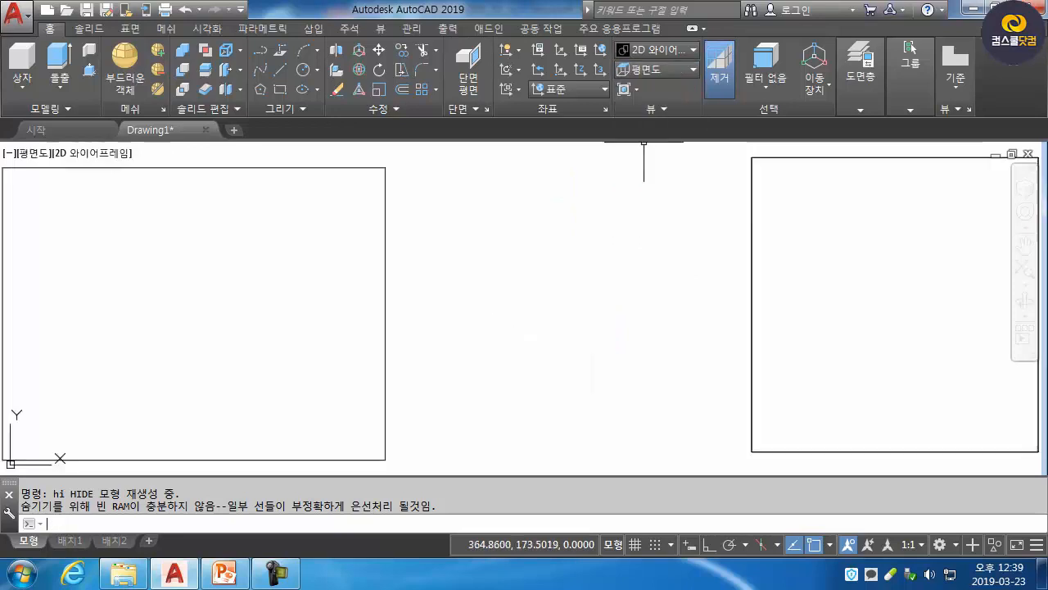
middle_click_drag(667, 283, 568, 281)
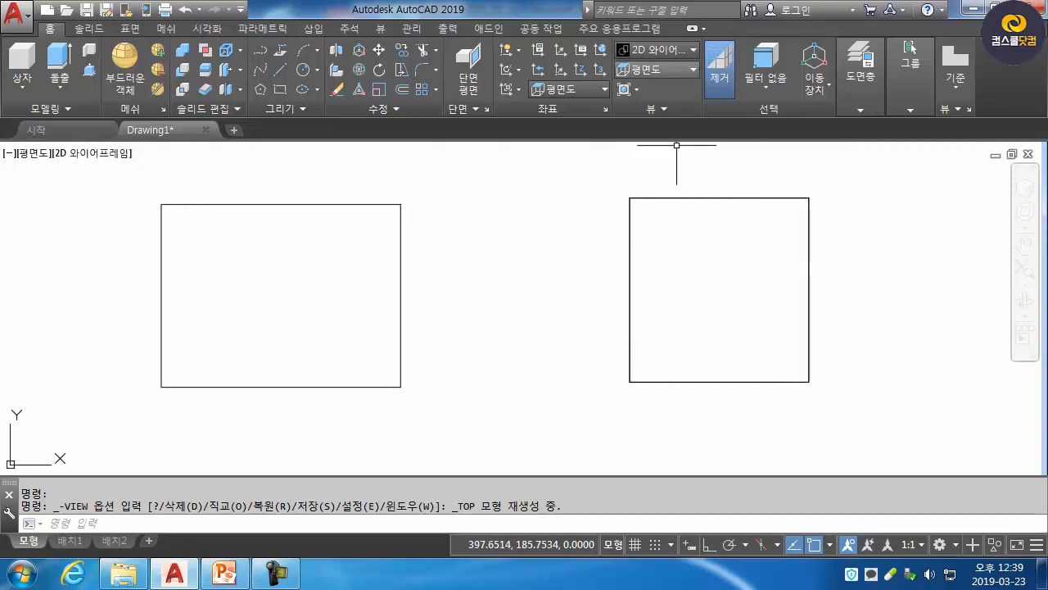
left_click(655, 70)
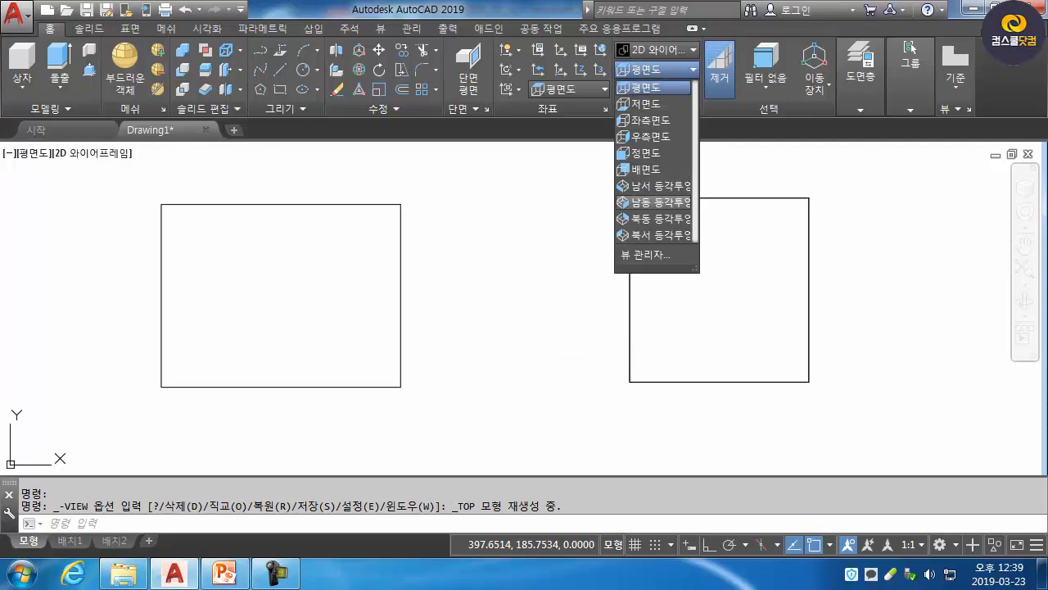
left_click(647, 202)
middle_click_drag(568, 330, 546, 260)
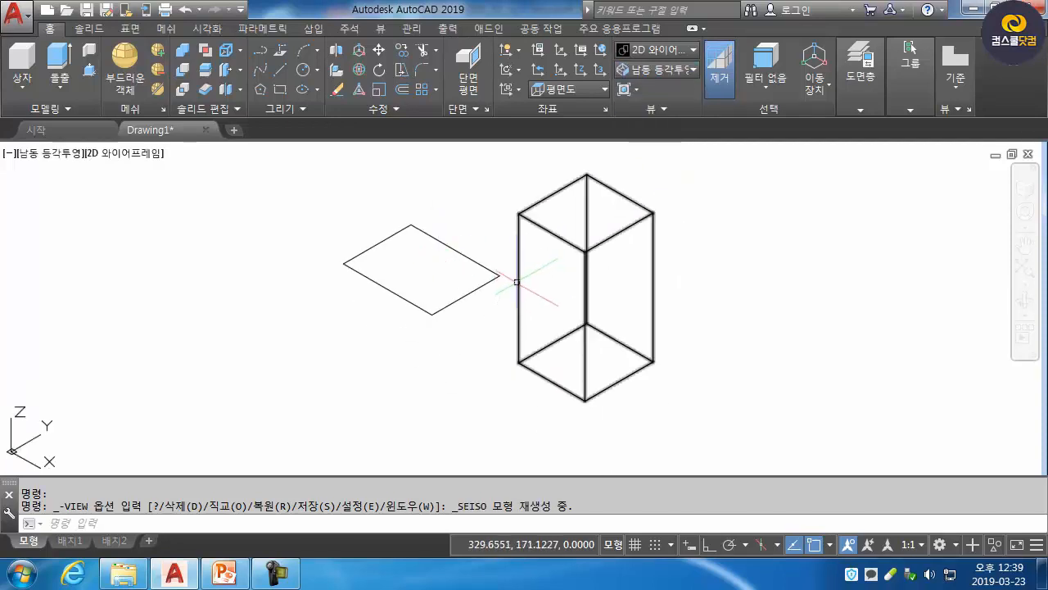
Erase the flat rectangle beside the box, leaving only the solid in the drawing
type("e")
key("space")
left_click(485, 352)
left_click(409, 275)
key("space")
middle_click_drag(461, 311, 368, 333)
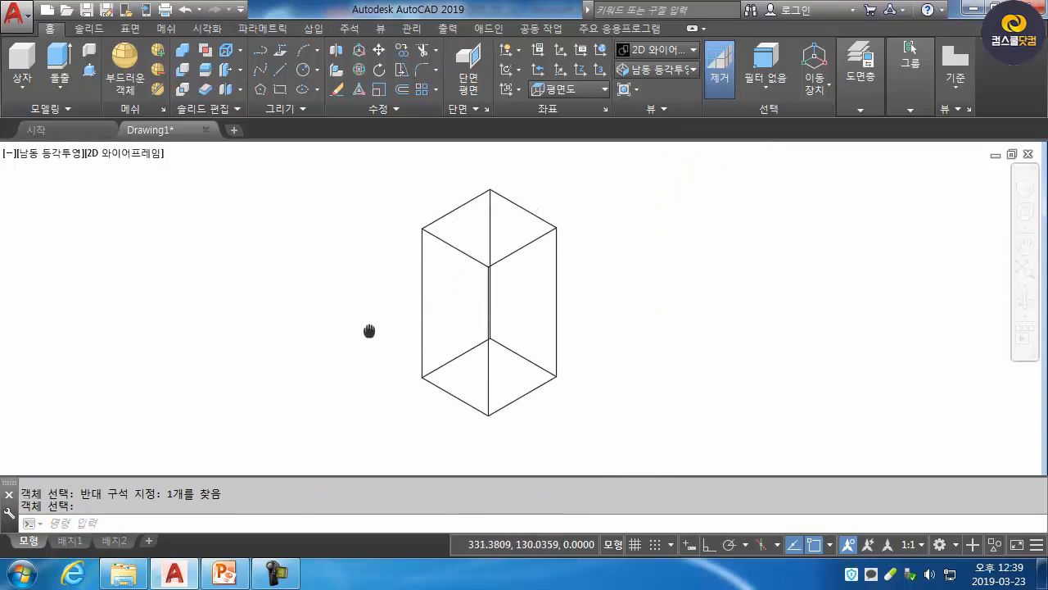
key("space")
Lower the box's top face with its height grip until the solid is roughly cube-shaped
left_click(551, 238)
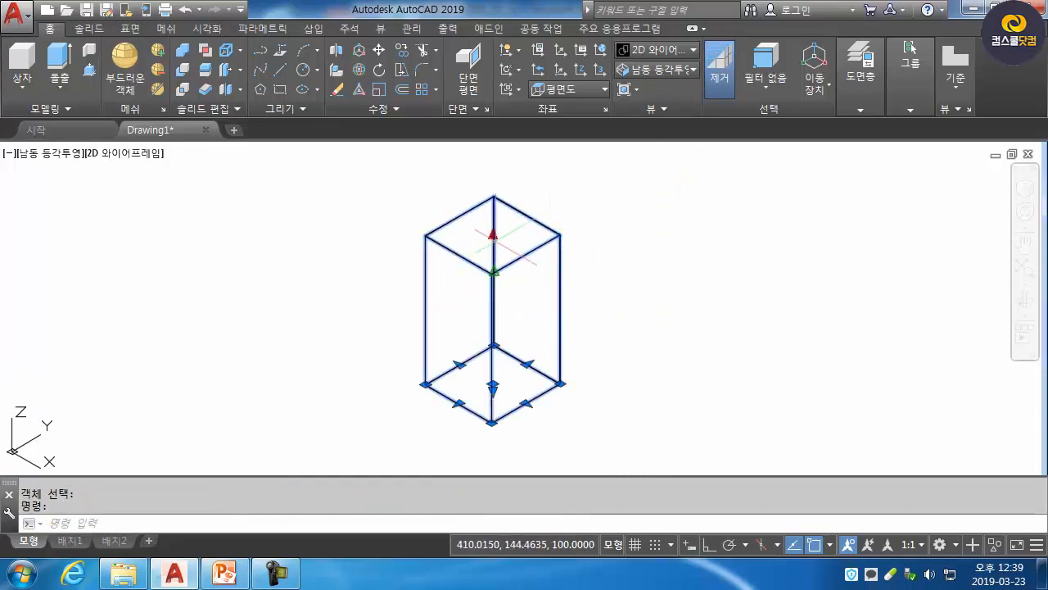
left_click(492, 235)
left_click(530, 310)
scroll(571, 372, "up", 2)
middle_click_drag(546, 345, 623, 313)
key("Escape")
Remove the hidden lines of the shortened box with the HIDE command
type("h")
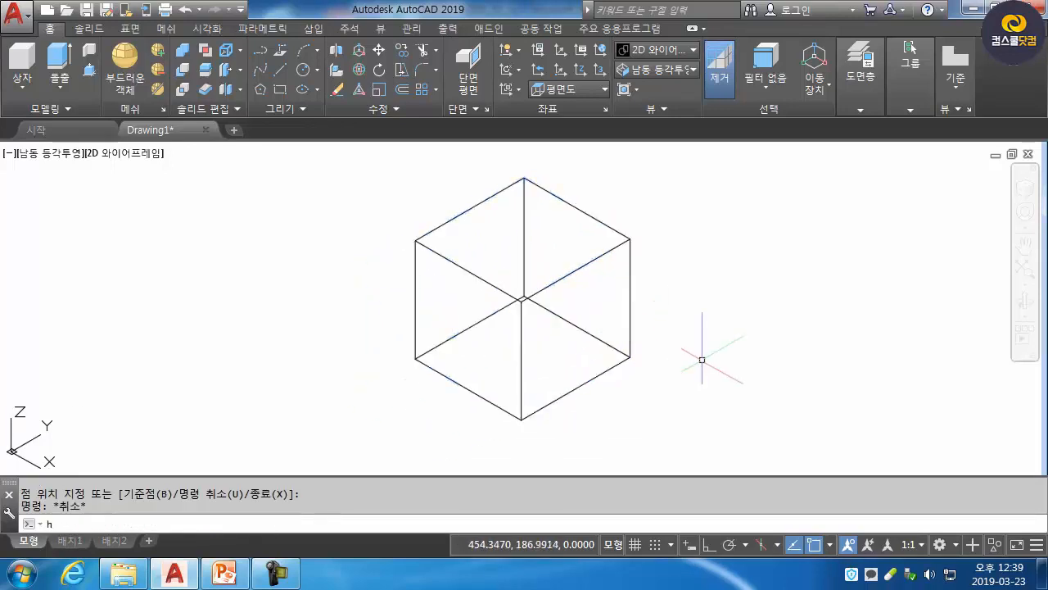
type("i")
key("Return")
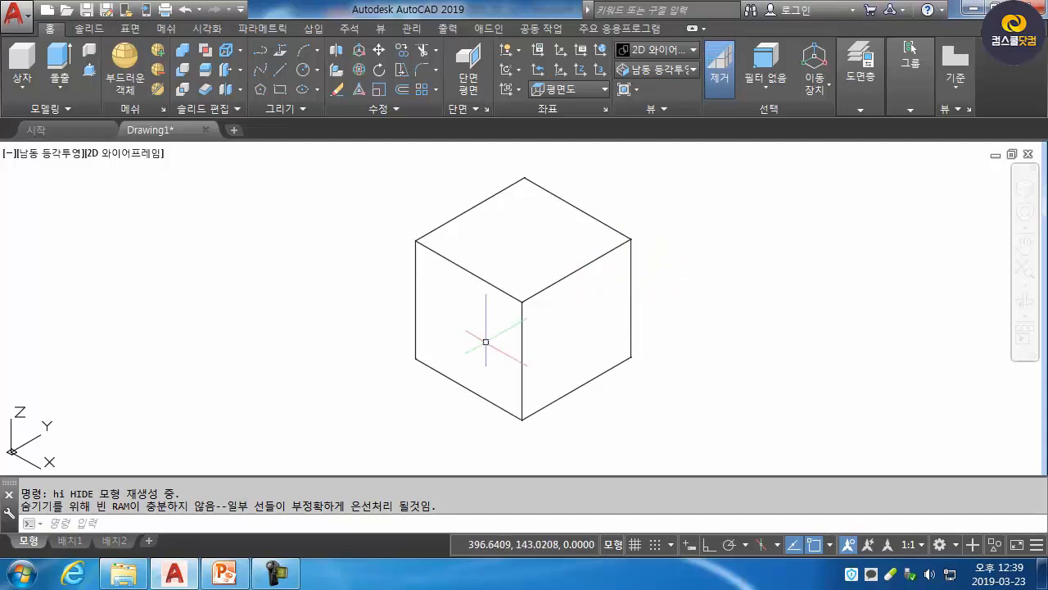
type("e")
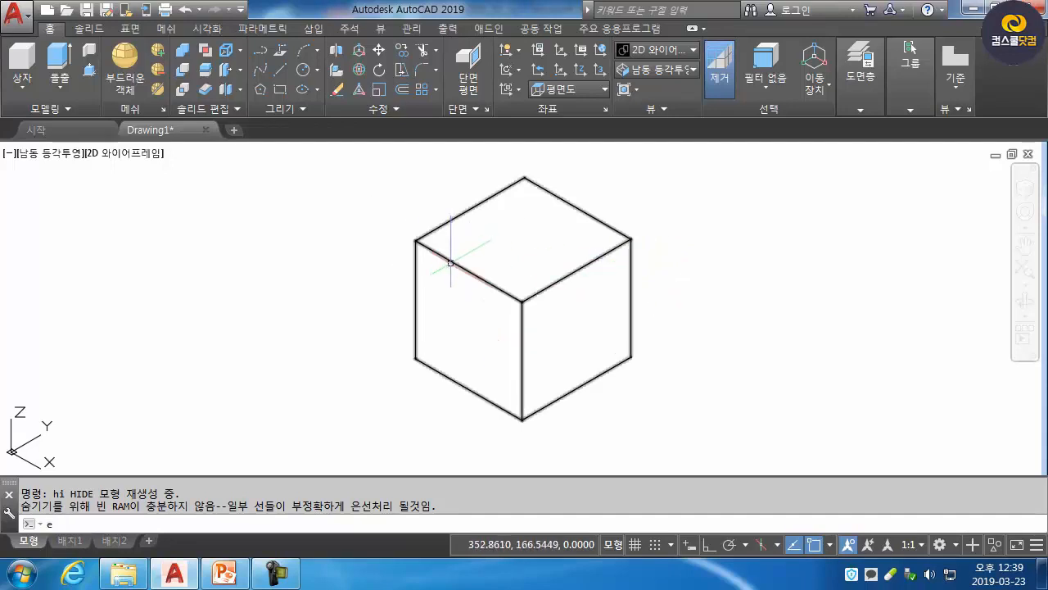
key("Escape")
key("Escape")
Regenerate the drawing with REGEN to bring back the box's full wireframe
type("re")
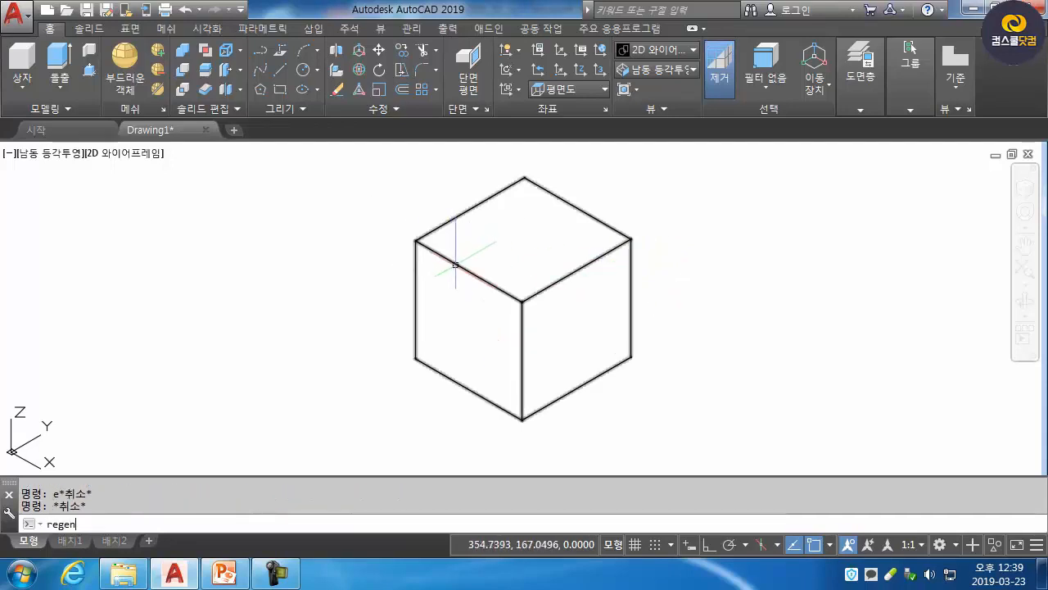
type("gen")
key("Return")
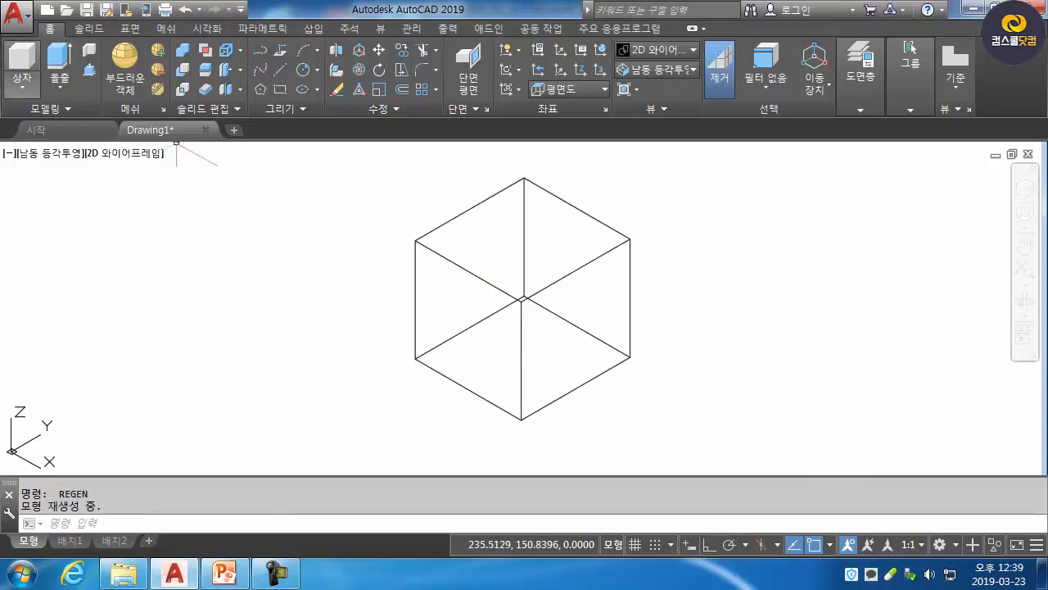
Create a cylinder centred on the midpoint of the box's lower right base edge, about 12.6 in radius and 28.1 high
left_click(22, 82)
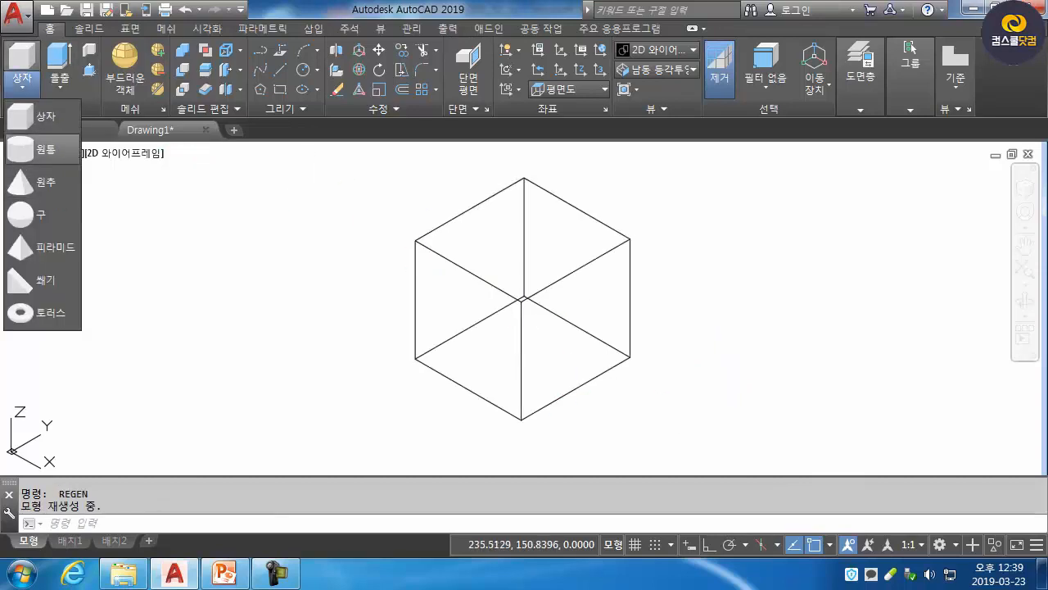
left_click(37, 148)
left_click(575, 389)
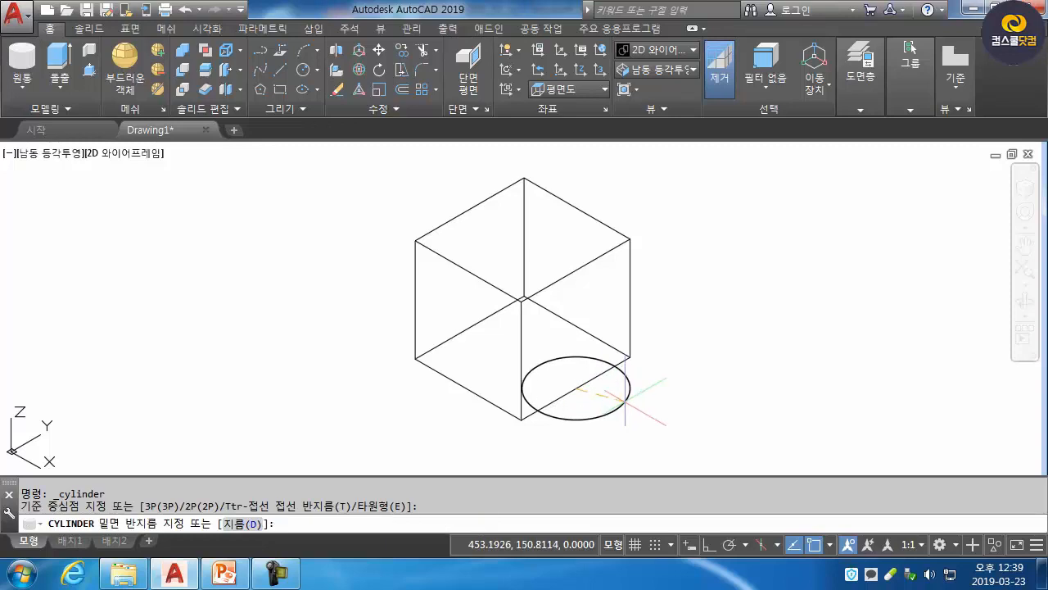
left_click(612, 377)
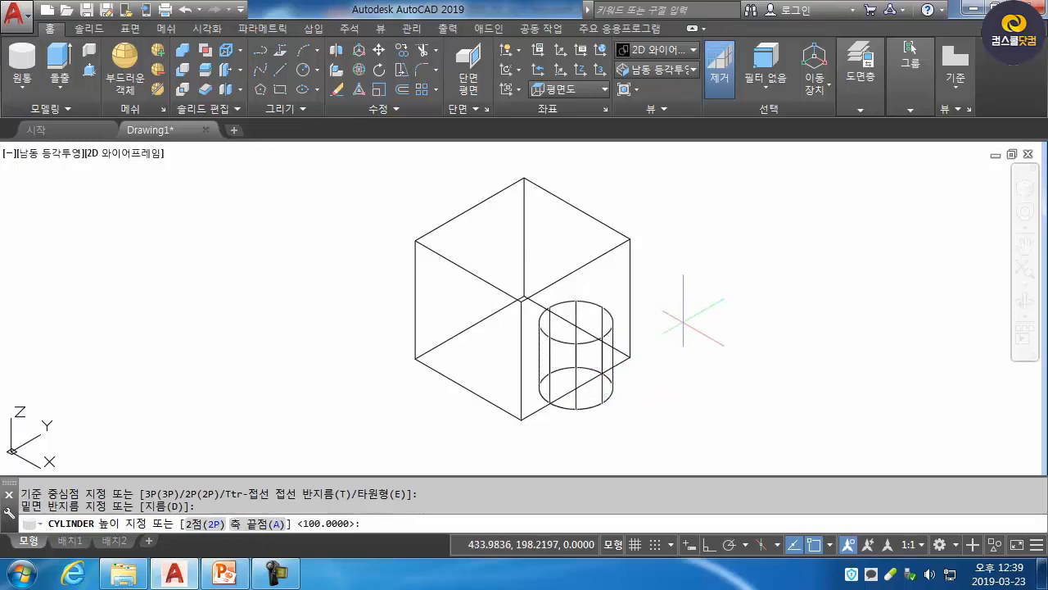
left_click(680, 313)
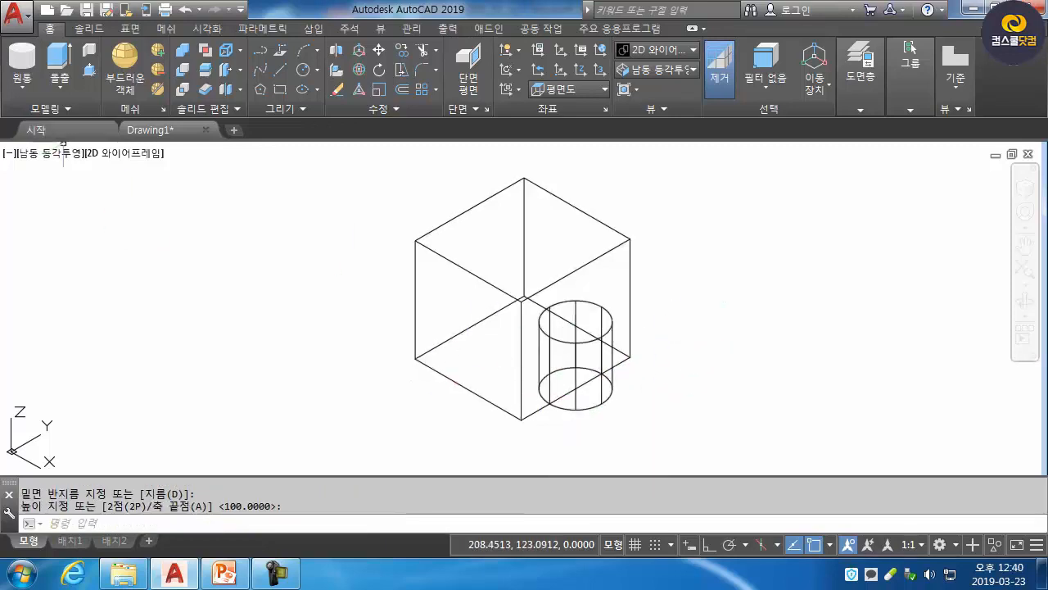
Create a sphere of about 10.5 radius centred on the midpoint of the box's lower left base edge
left_click(22, 82)
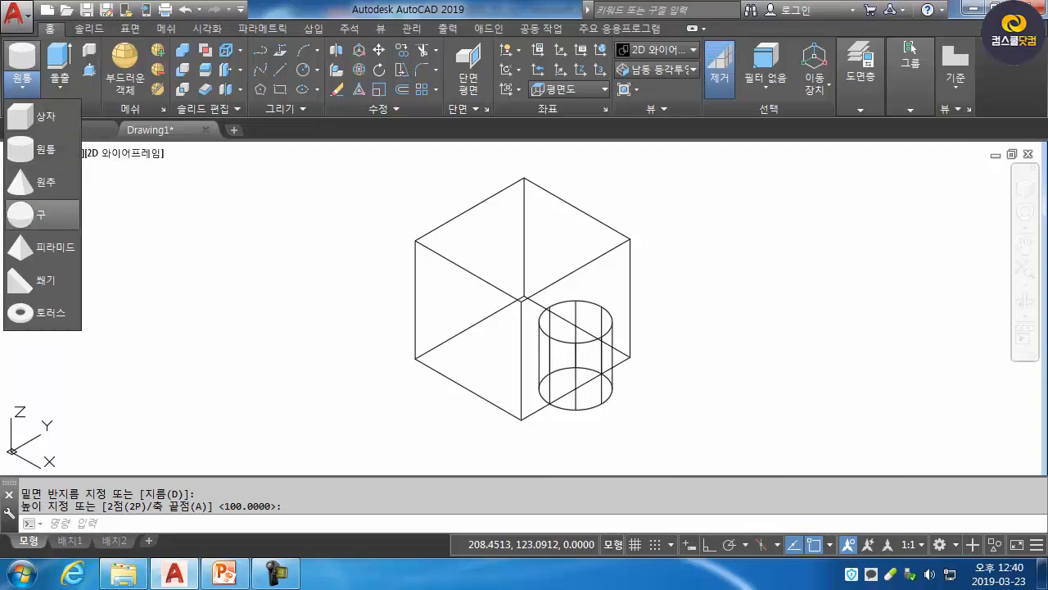
left_click(21, 214)
left_click(468, 389)
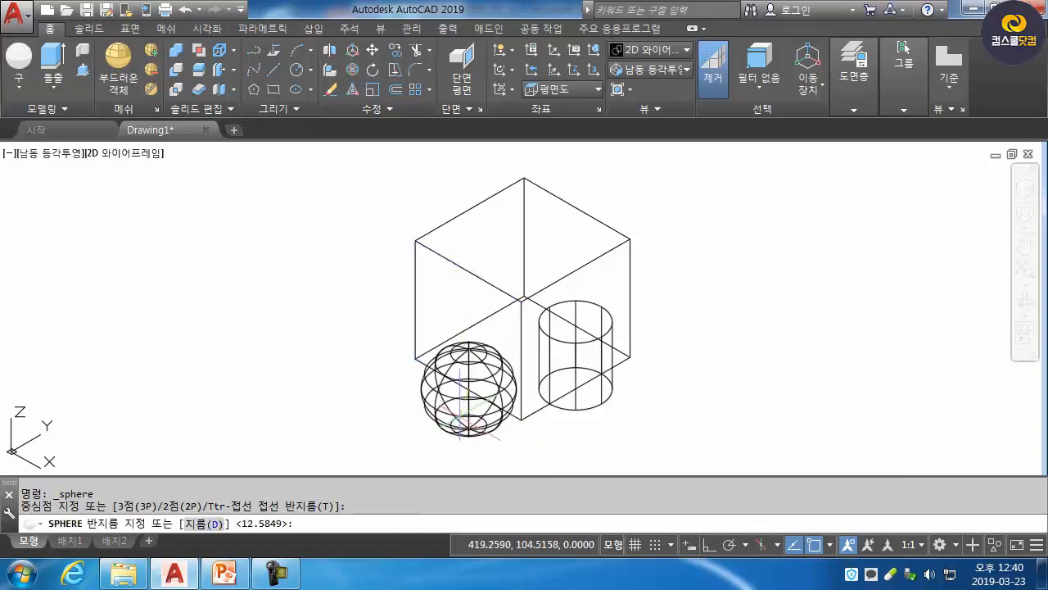
left_click(465, 401)
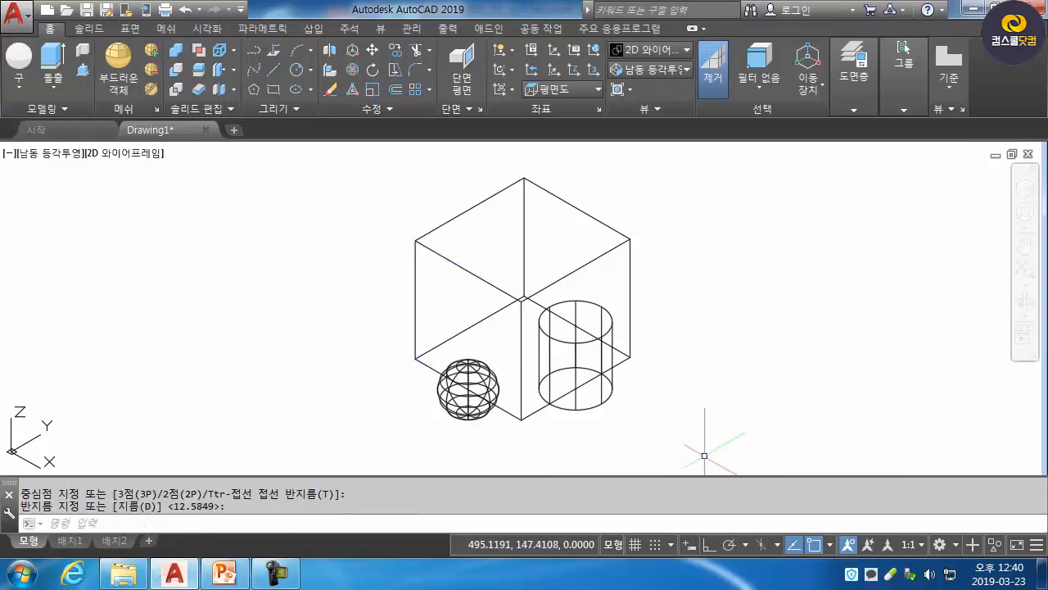
Change the cylinder's color property to 빨간색 (red)
left_click(609, 397)
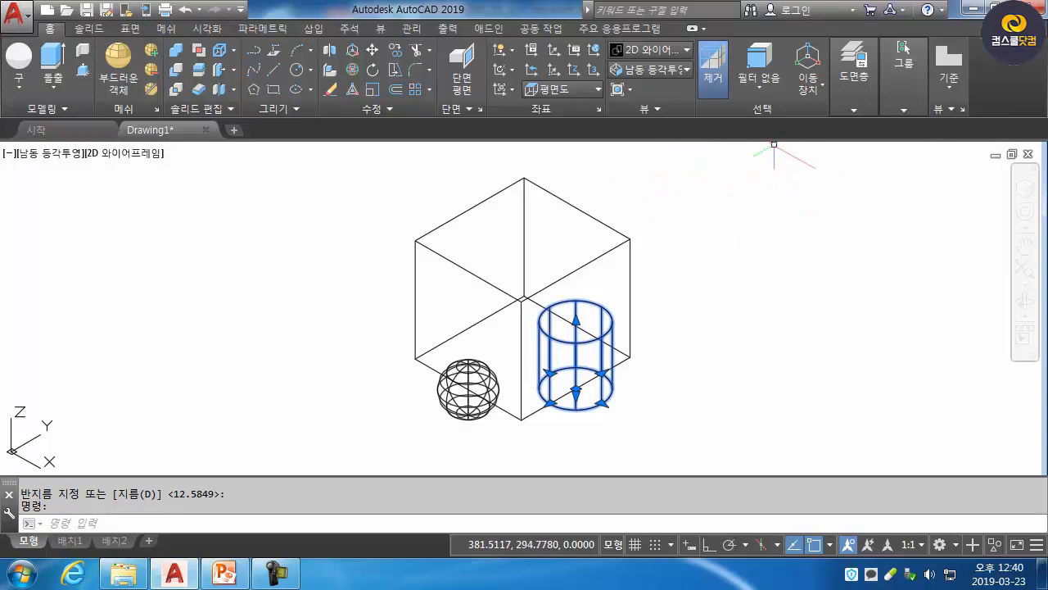
key("ctrl+1")
left_click_drag(662, 217, 969, 233)
left_click(897, 190)
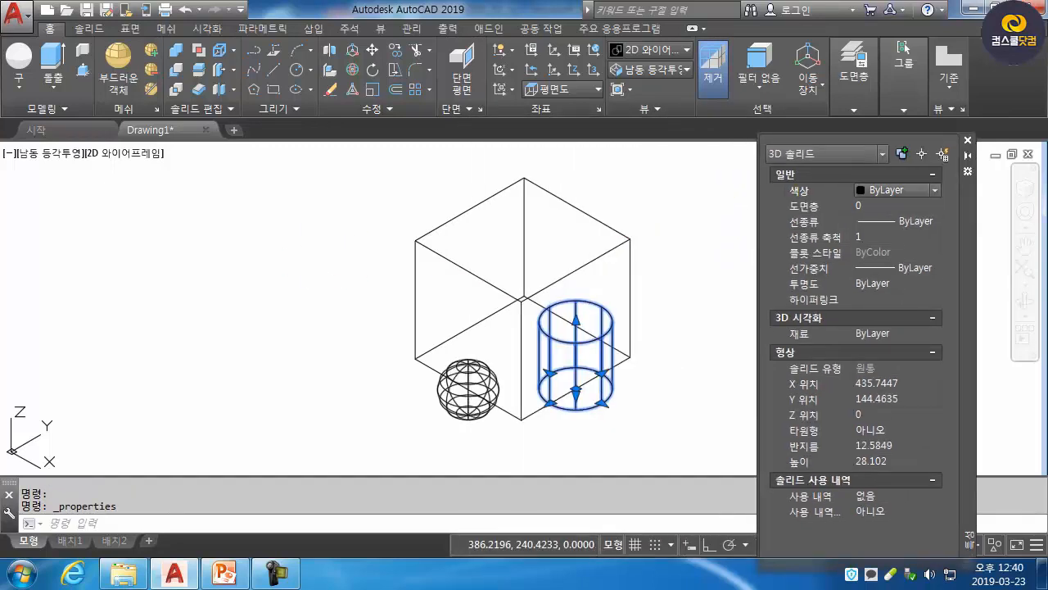
left_click(935, 190)
left_click(891, 236)
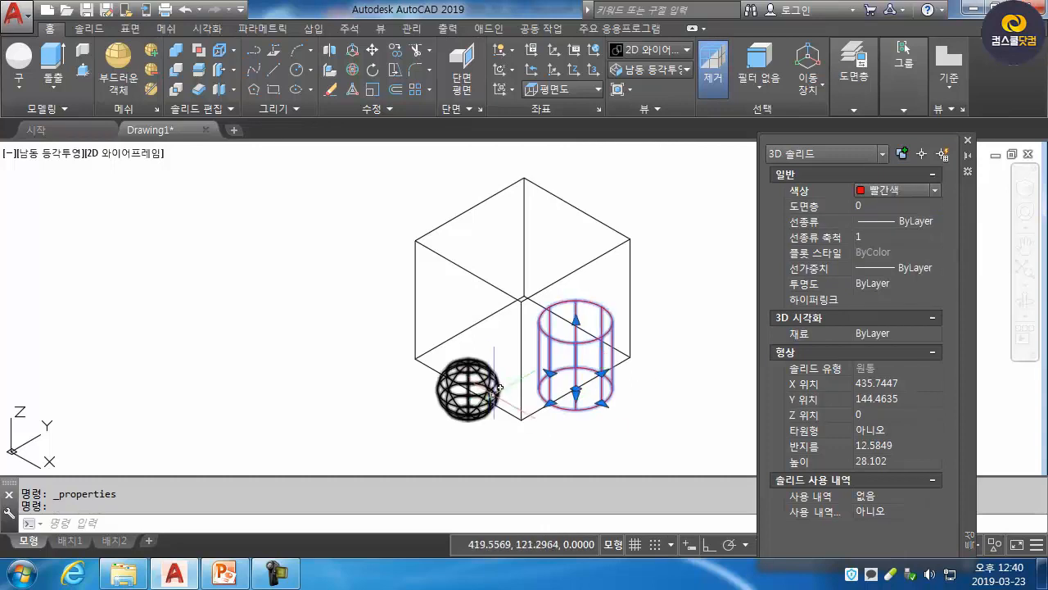
Change the sphere's color to 파란색 (blue), and close the object properties
left_click(491, 389)
key("Escape")
key("Escape")
left_click(491, 381)
left_click(892, 190)
left_click(934, 190)
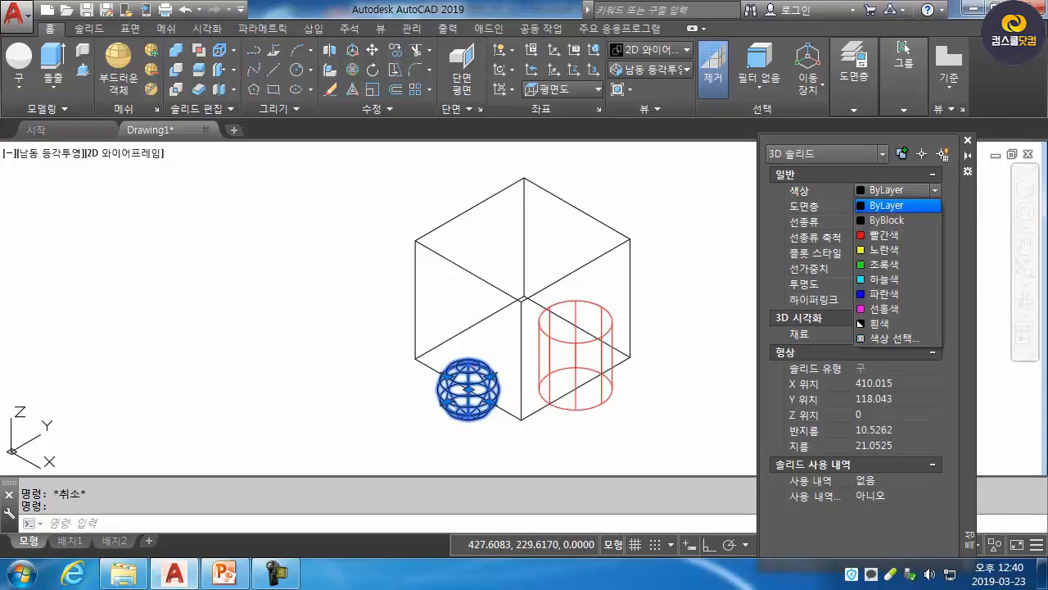
left_click(889, 293)
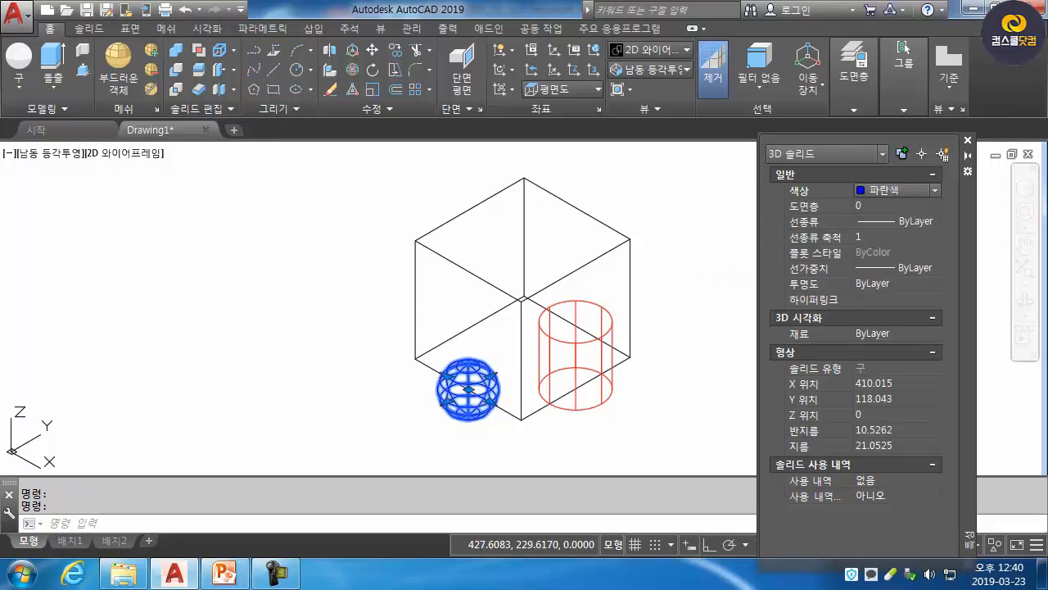
left_click(967, 140)
key("Escape")
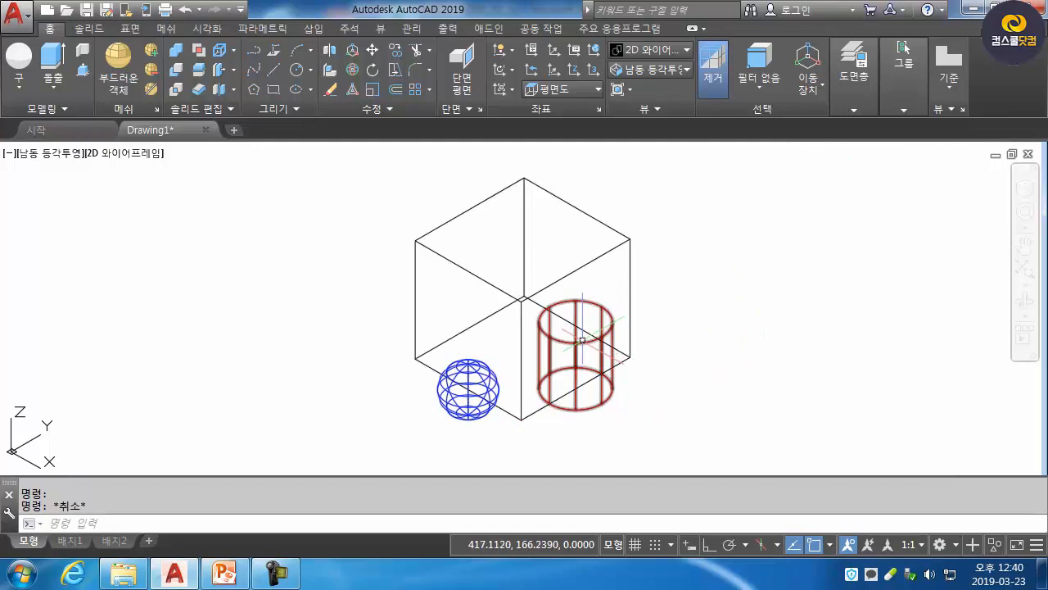
Remove hidden lines from the solids with HIDE, and draw a diagonal line between opposite corners of the box's top face
type("hi")
key("Return")
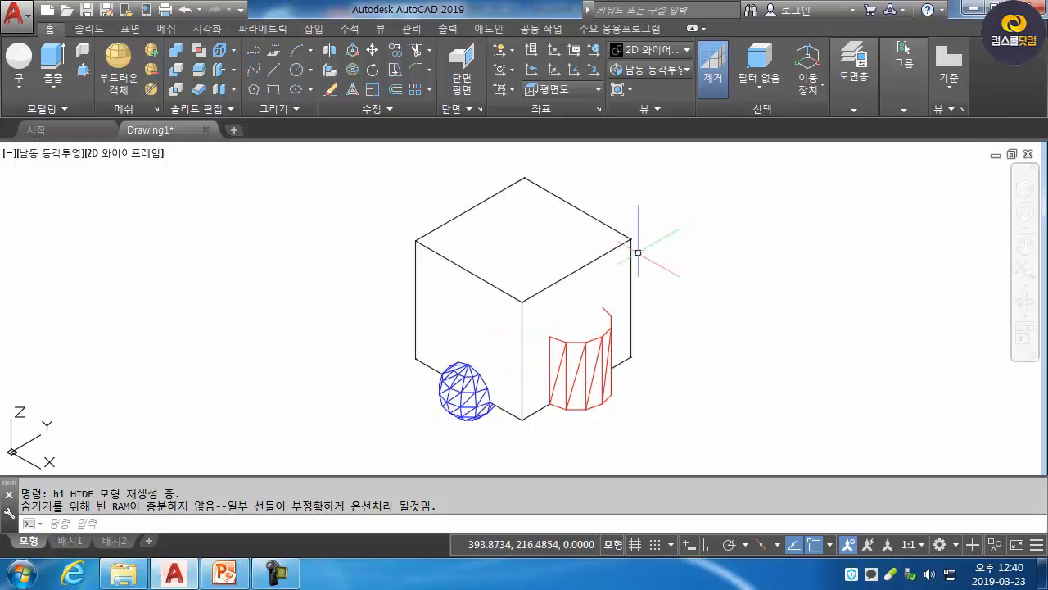
type("l")
key("Return")
left_click(416, 241)
left_click(630, 238)
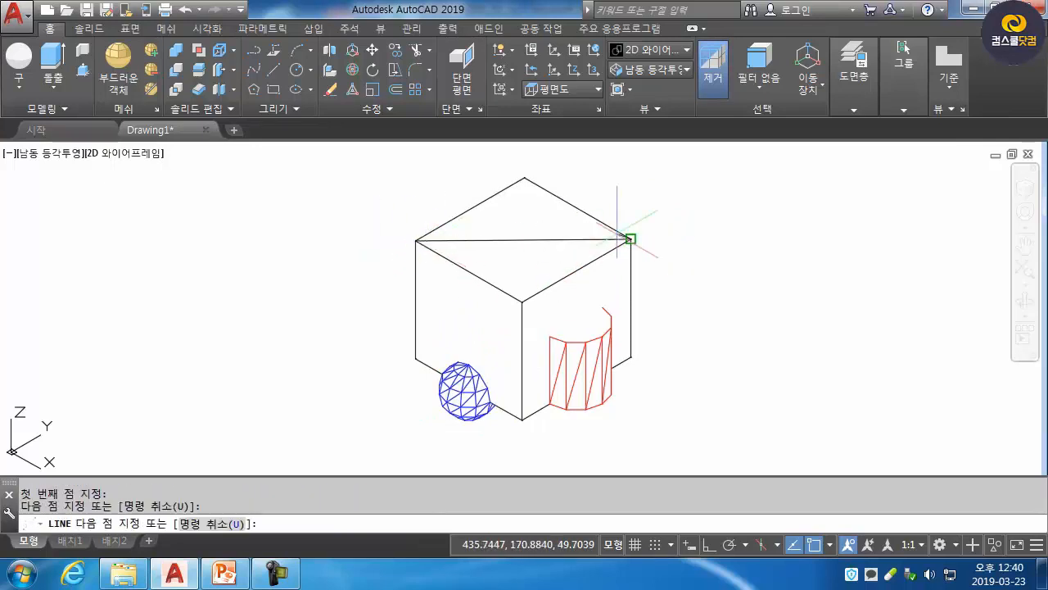
key("Return")
Create a sphere of about 13.4 radius centred on the midpoint of the top face's diagonal line
left_click(19, 59)
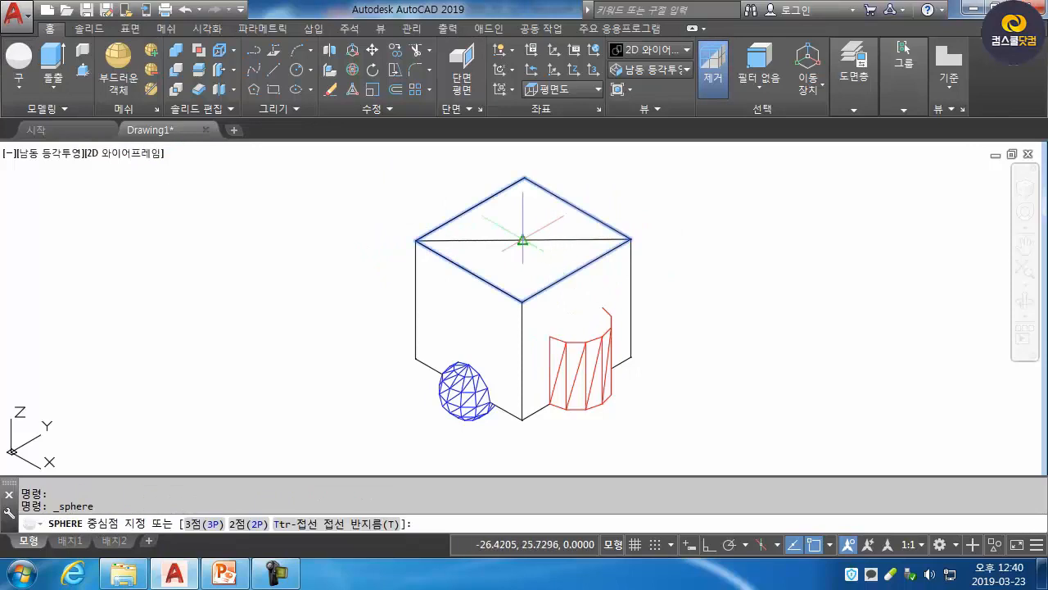
left_click(523, 241)
key("Return")
key("Escape")
key("Escape")
Erase the diagonal line from the box's top face
type("e")
key("Return")
left_click(584, 239)
key("Return")
Change the color of the sphere on the top face to 선홍색 (magenta)
left_click(538, 248)
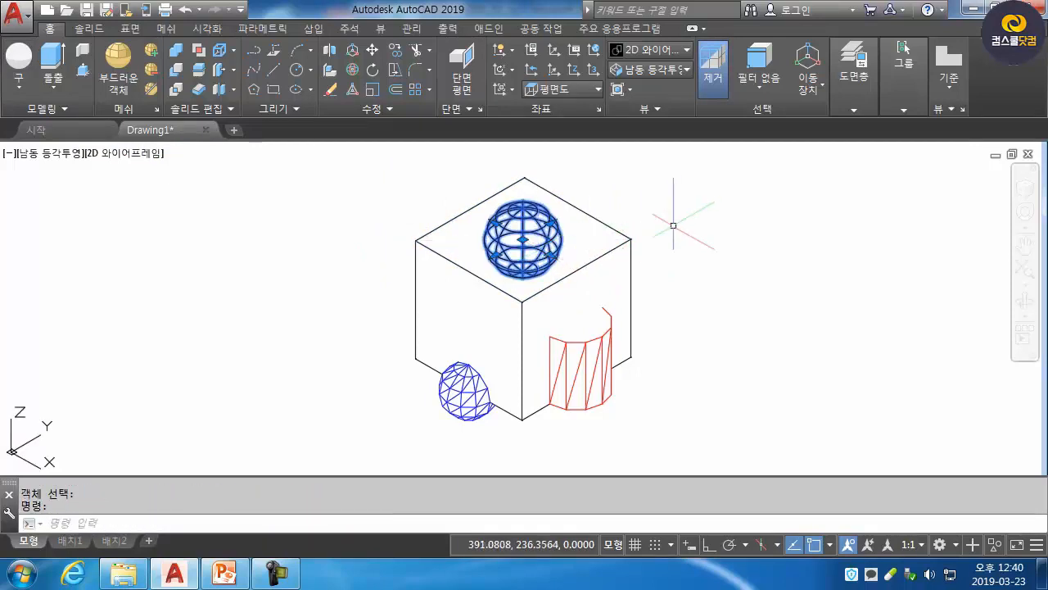
key("ctrl+1")
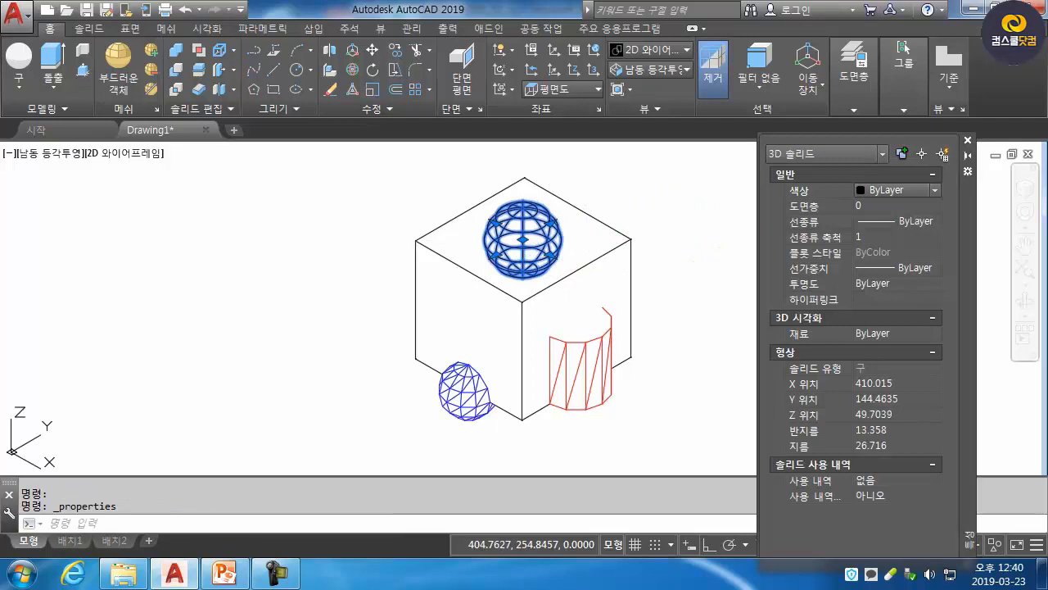
left_click(897, 190)
left_click(889, 310)
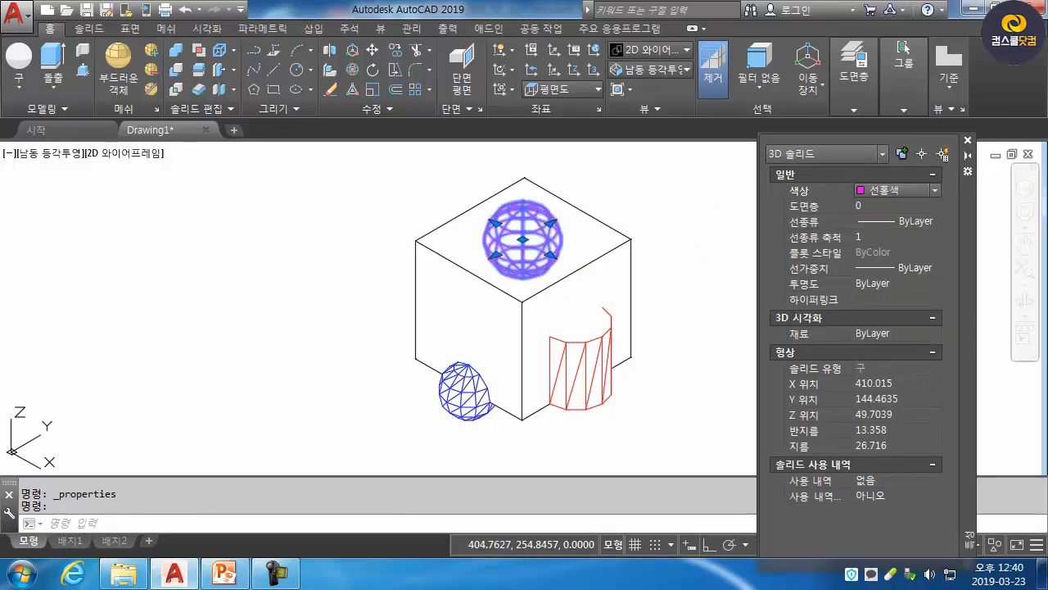
key("Escape")
key("Escape")
Remove hidden lines from the box, cylinder and both spheres with HIDE, and close the object properties
type("hi")
key("Return")
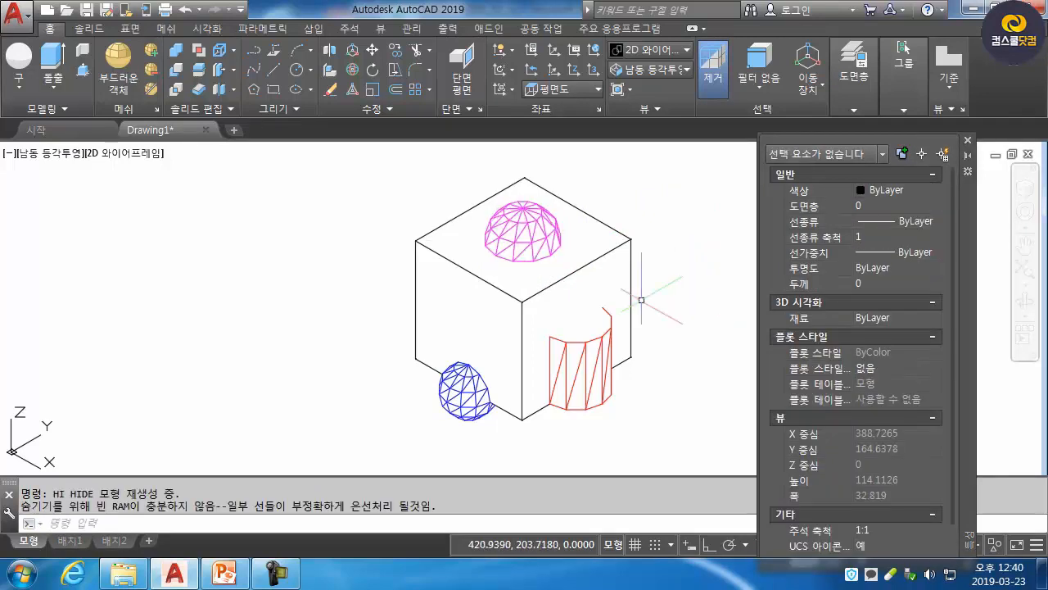
left_click(968, 140)
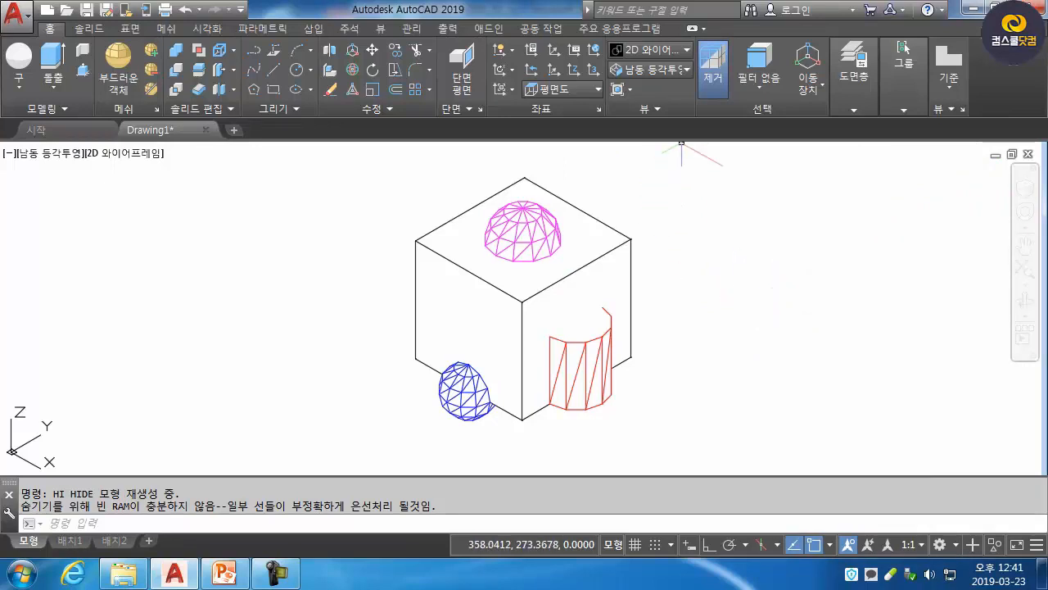
Switch to the 평면도 (top) view and remove its hidden lines with HIDE
left_click(655, 70)
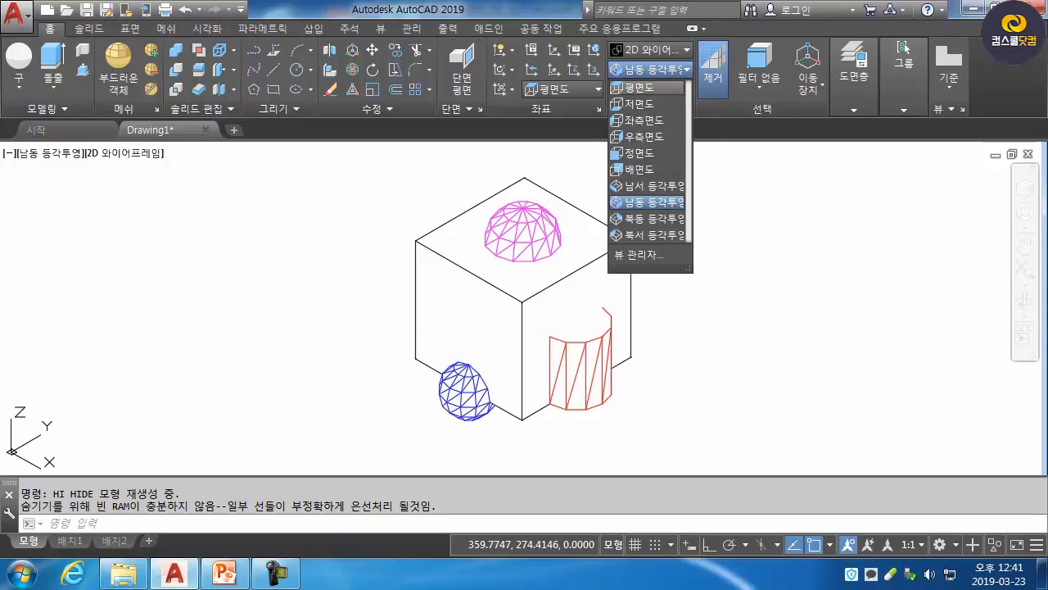
left_click(639, 87)
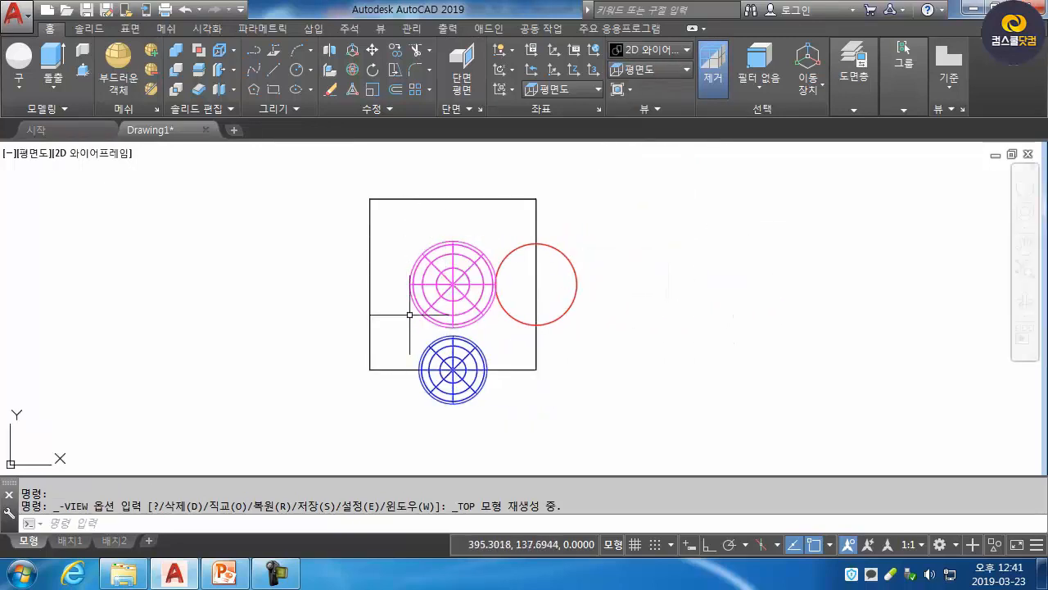
type("hi")
key("Return")
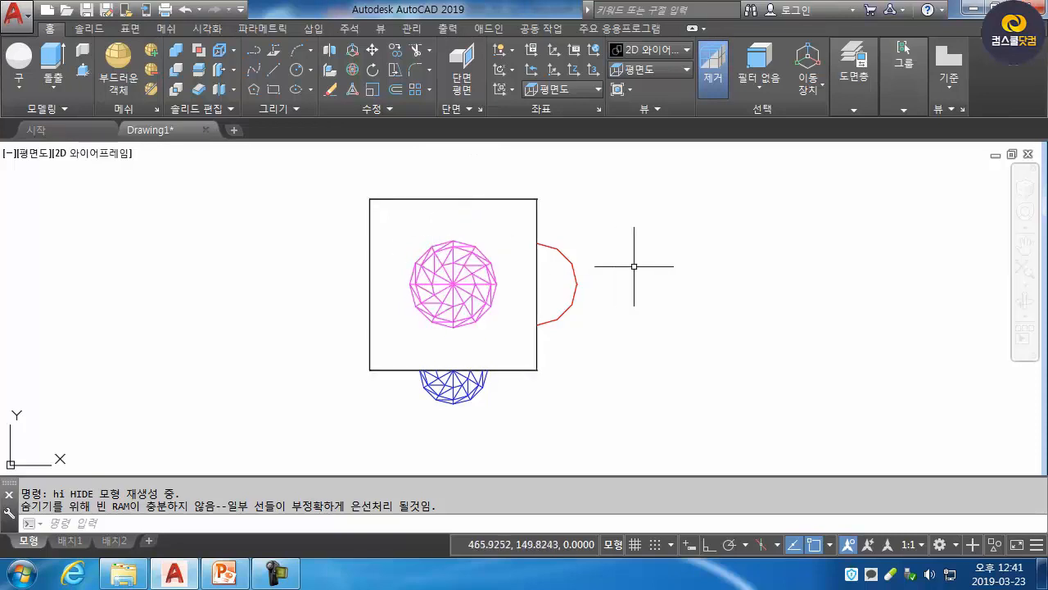
Switch to the 저면도 (bottom) view and remove its hidden lines with HIDE
left_click(685, 70)
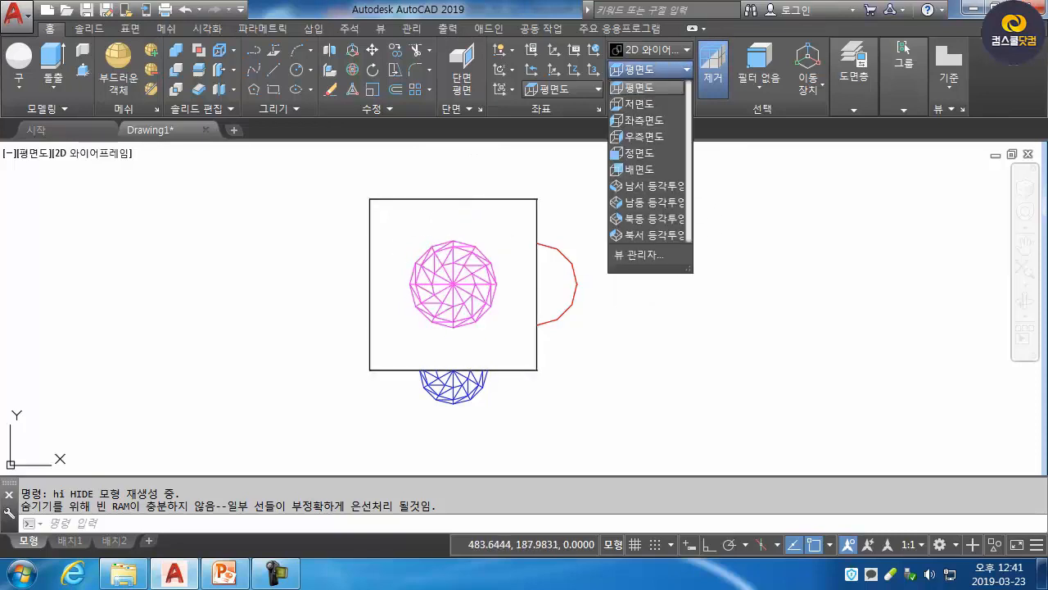
left_click(639, 104)
type("hi")
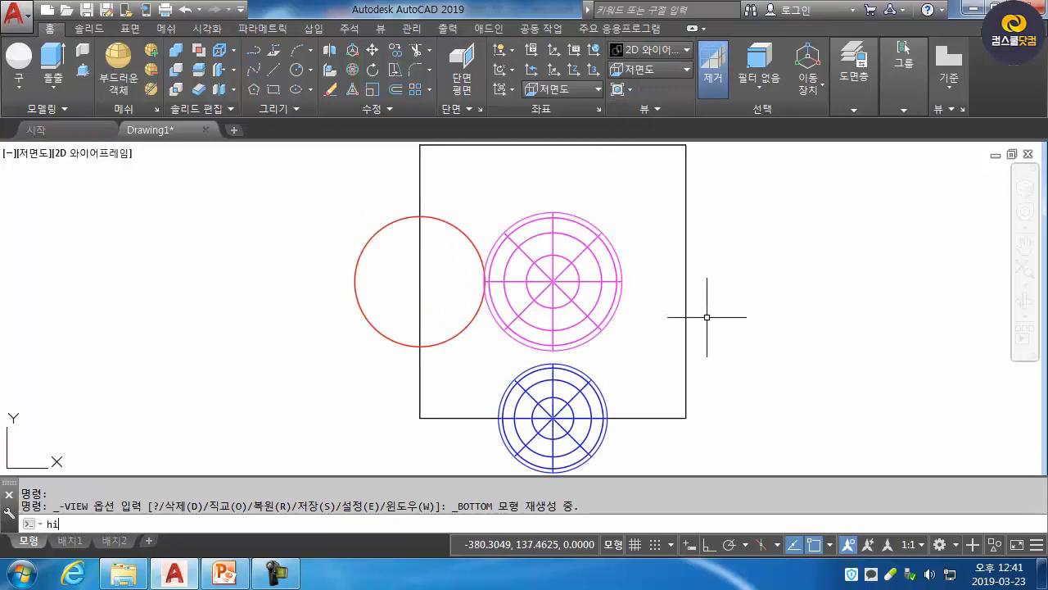
key("Return")
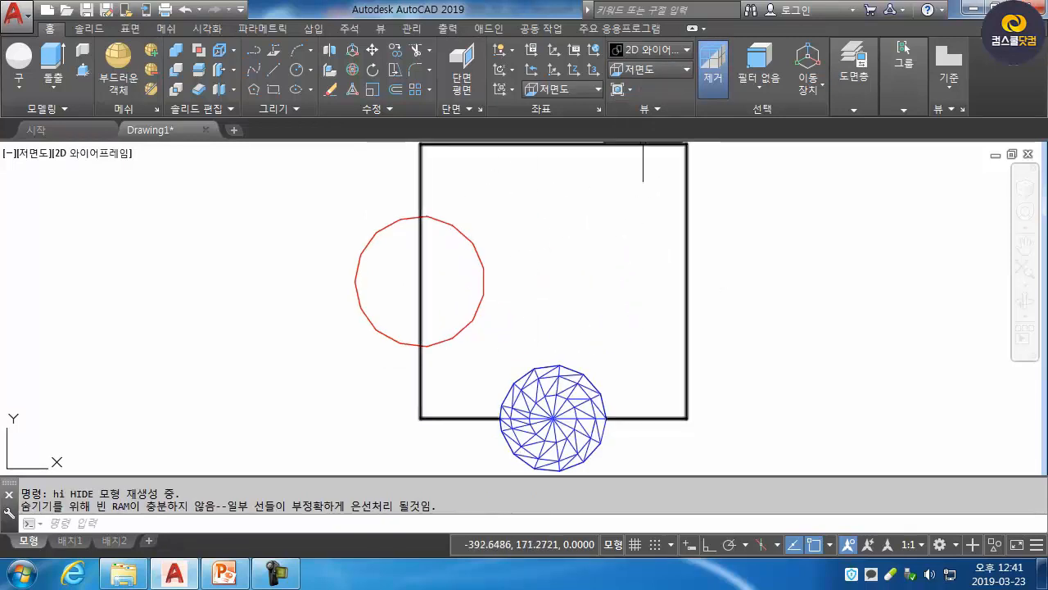
Switch to the 좌측면도 (left) view and remove its hidden lines with HIDE
left_click(647, 70)
left_click(647, 121)
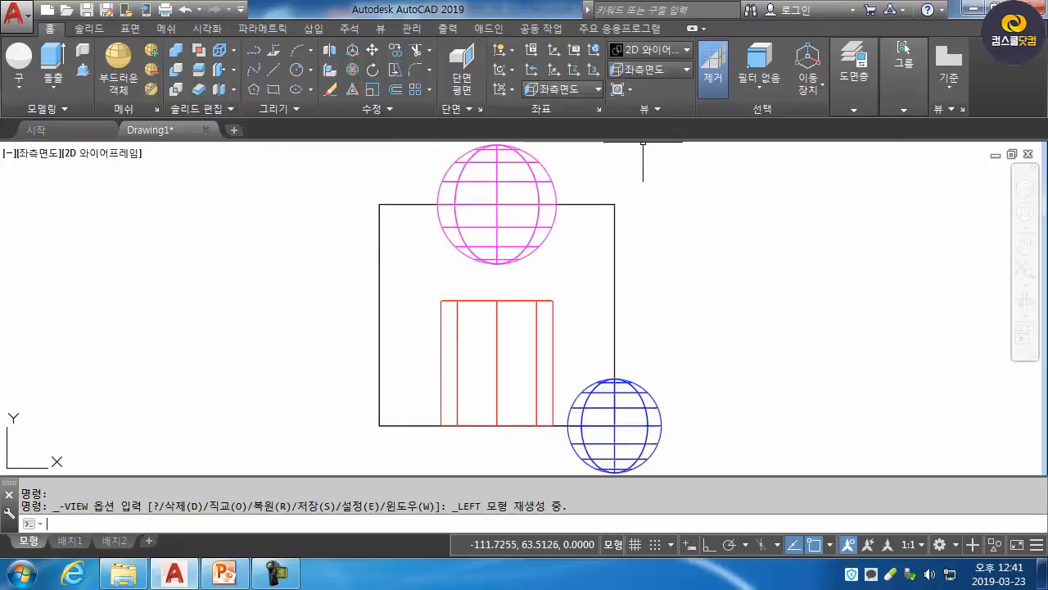
type("hi")
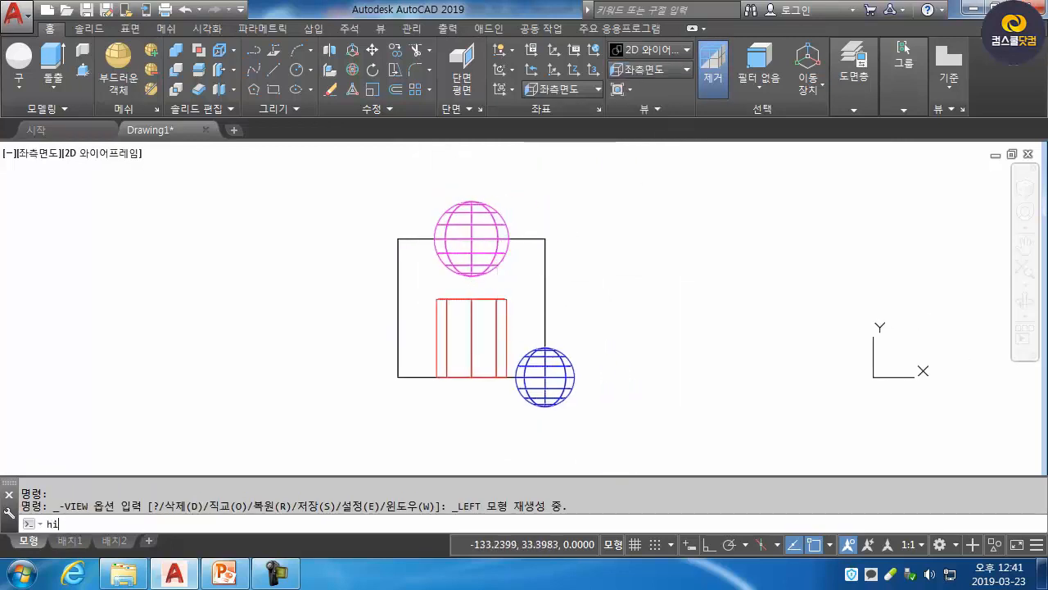
key("Return")
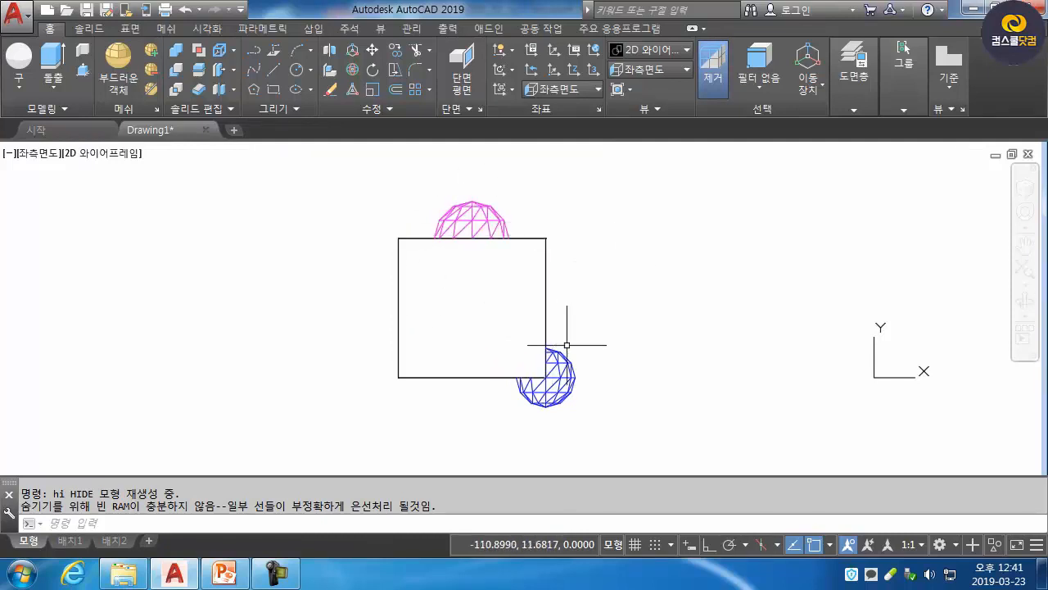
Switch to the 우측면도 (right) view and remove its hidden lines with HIDE
left_click(647, 69)
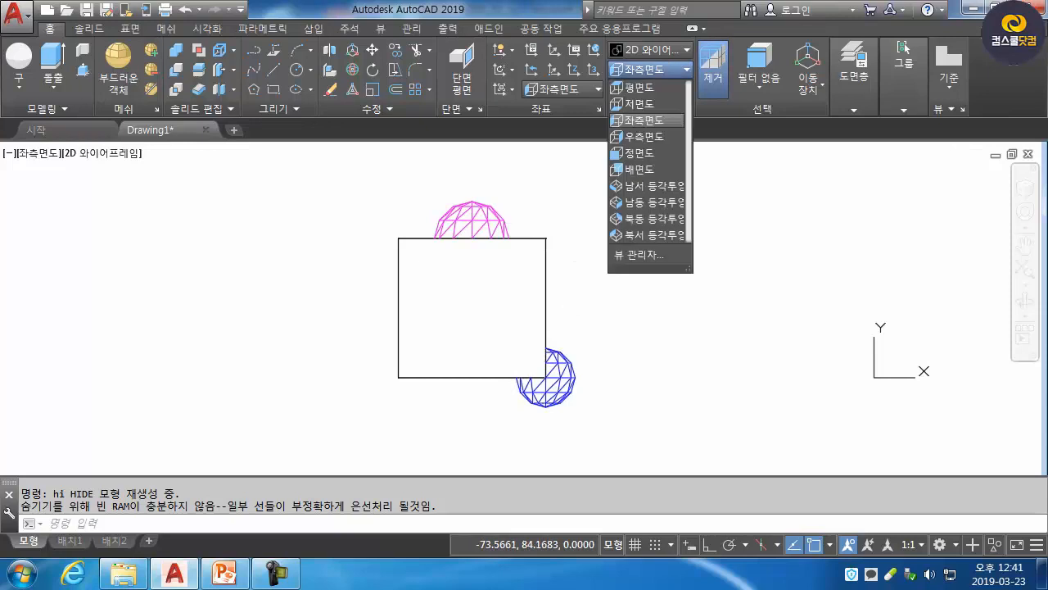
left_click(646, 136)
type("h")
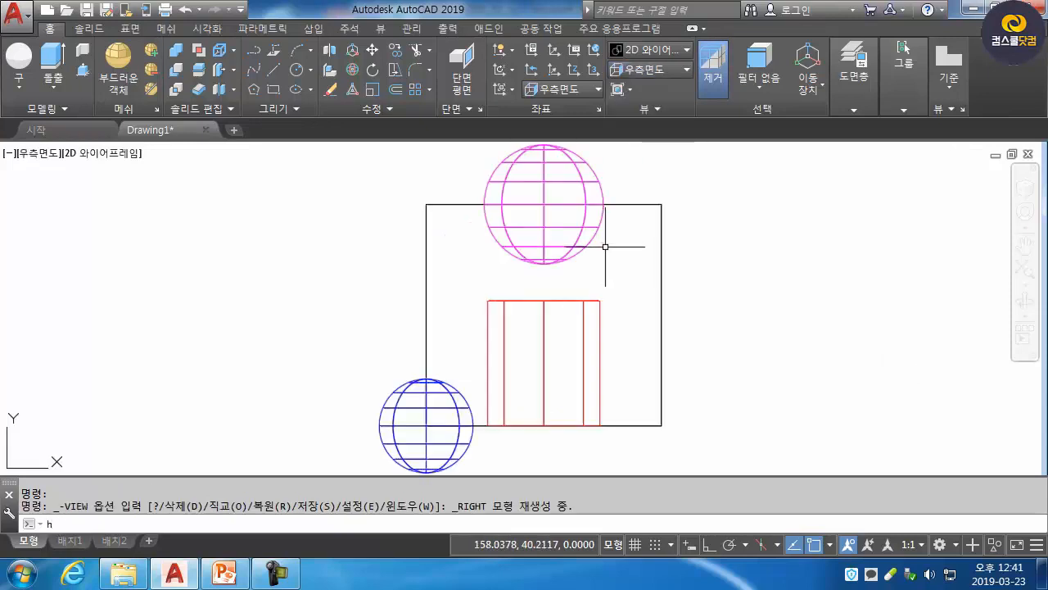
type("i")
key("Return")
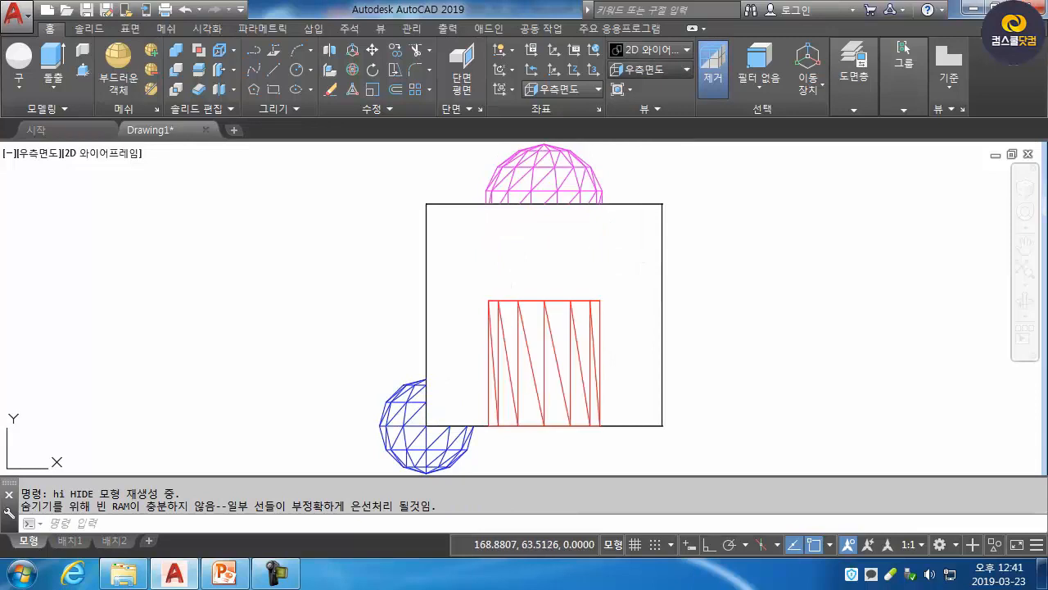
Switch to the 정면도 (front) view and remove its hidden lines with HIDE
left_click(657, 70)
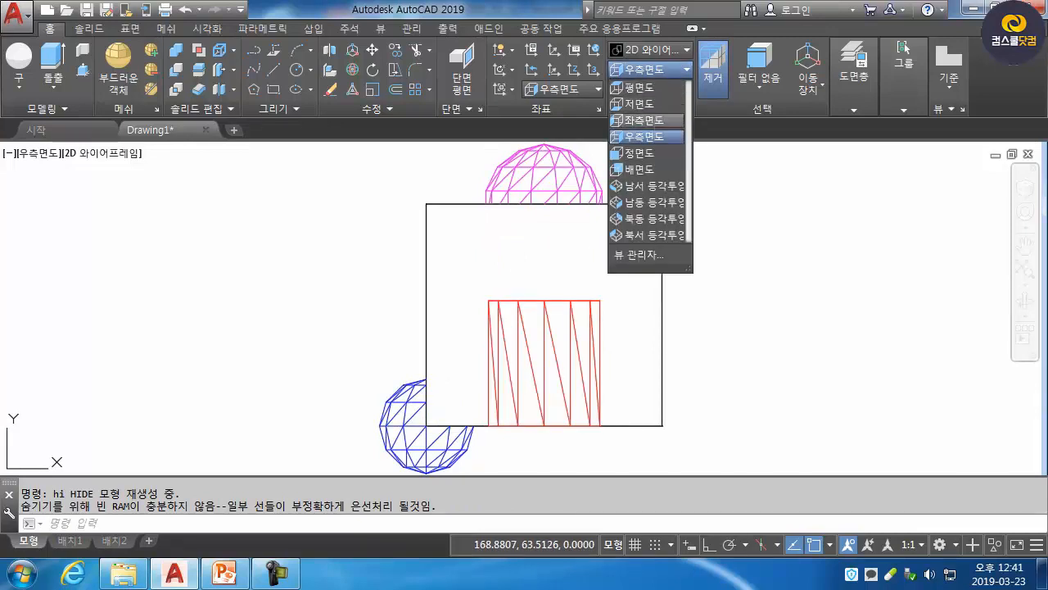
left_click(639, 153)
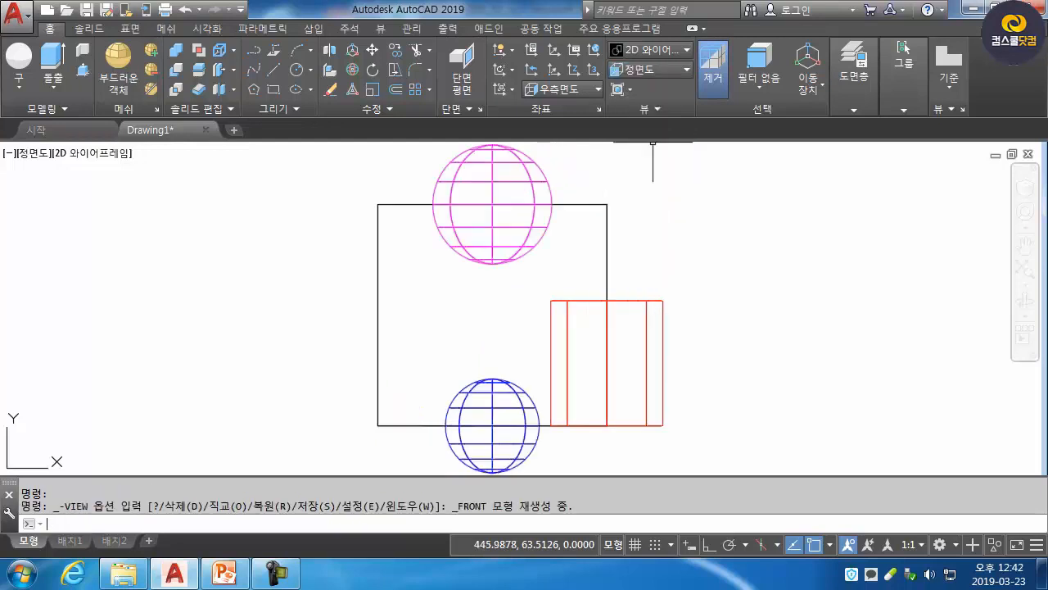
type("hi")
key("Return")
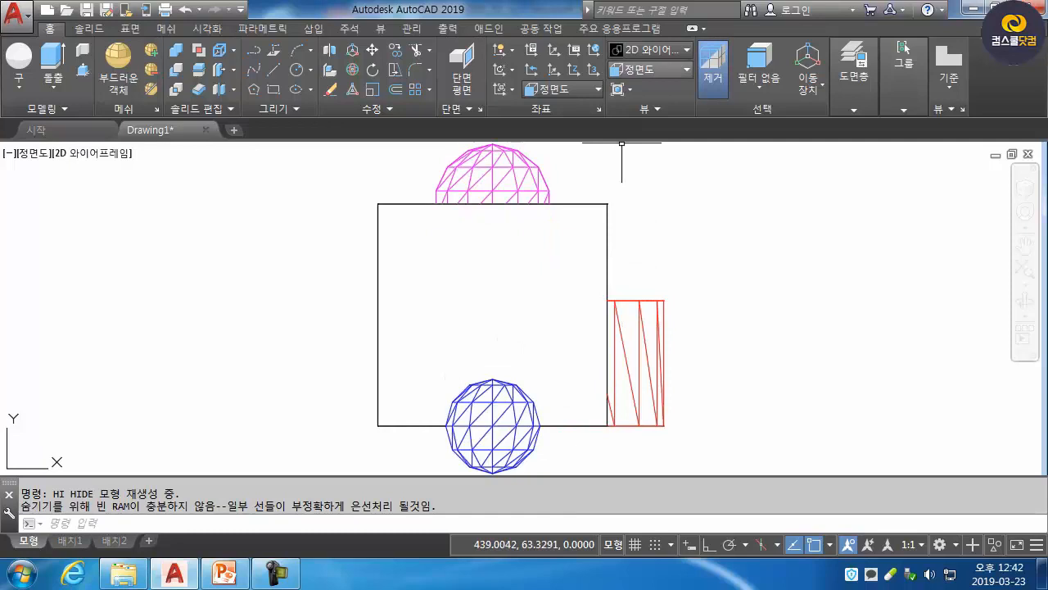
Move the blue sphere straight up about 11 units in the 정면도 (front) view with Ortho on, and reapply HIDE
left_click(651, 70)
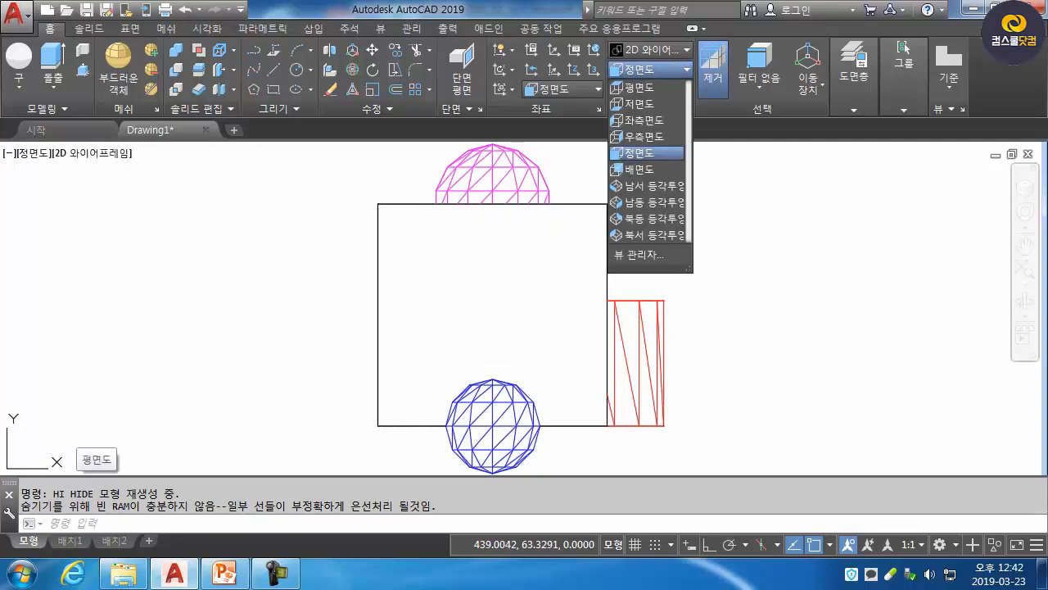
left_click(647, 152)
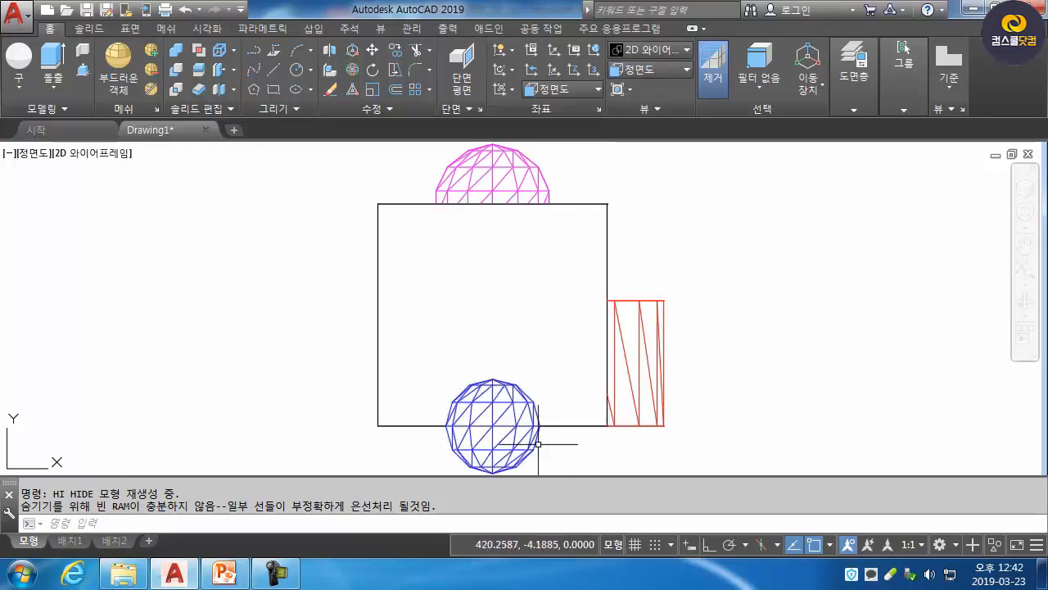
key("Return")
left_click(536, 414)
key("Return")
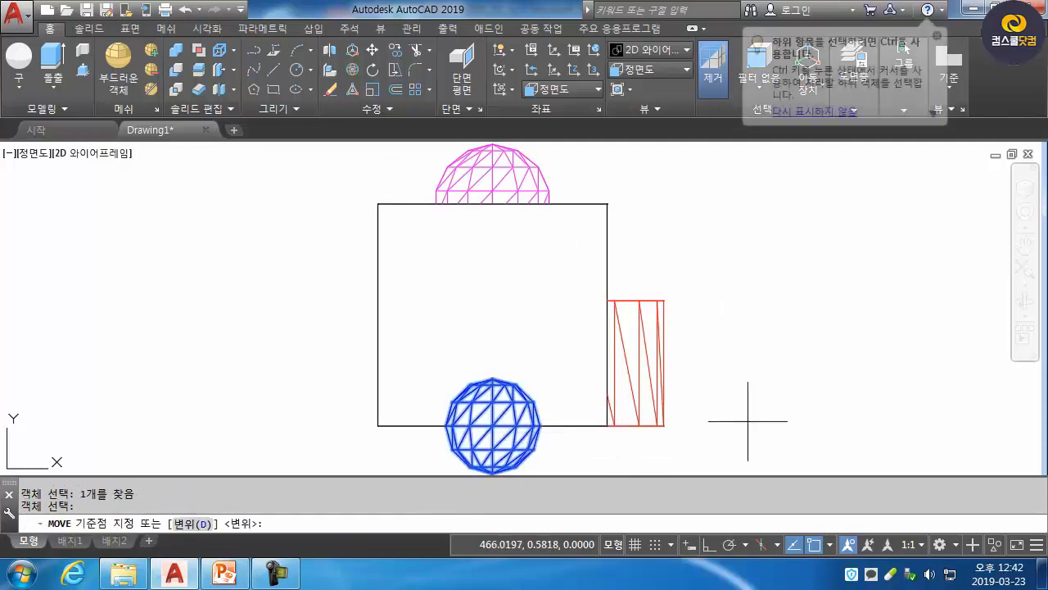
left_click(943, 392)
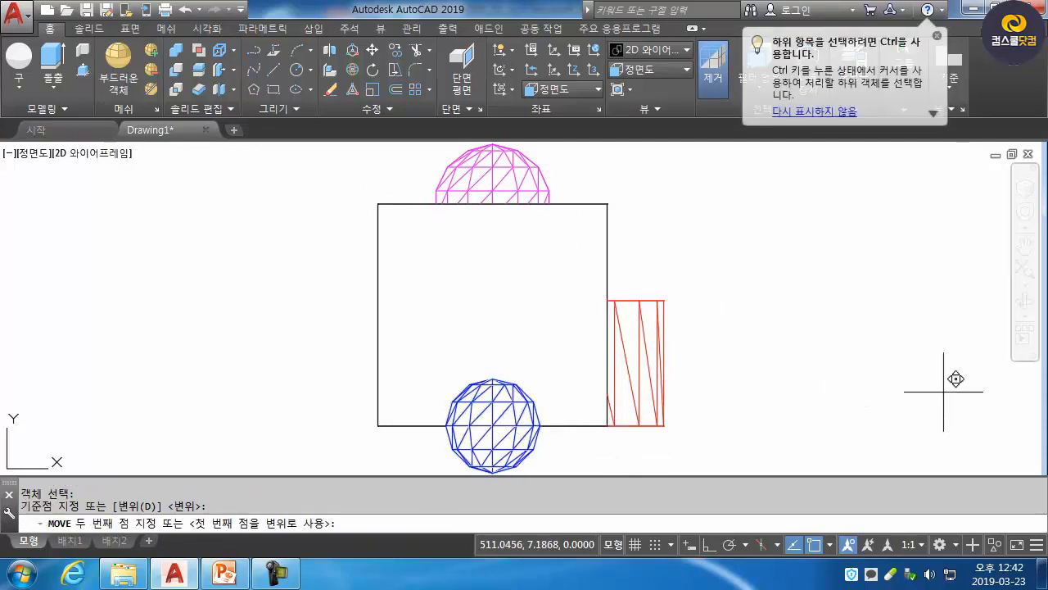
key("F8")
left_click(938, 342)
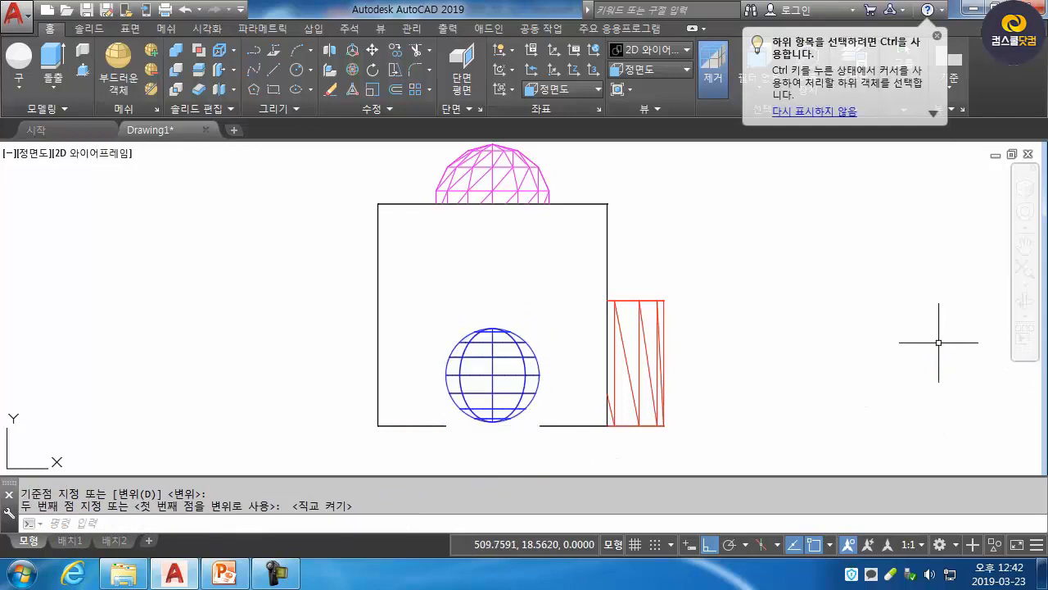
type("hi")
key("Return")
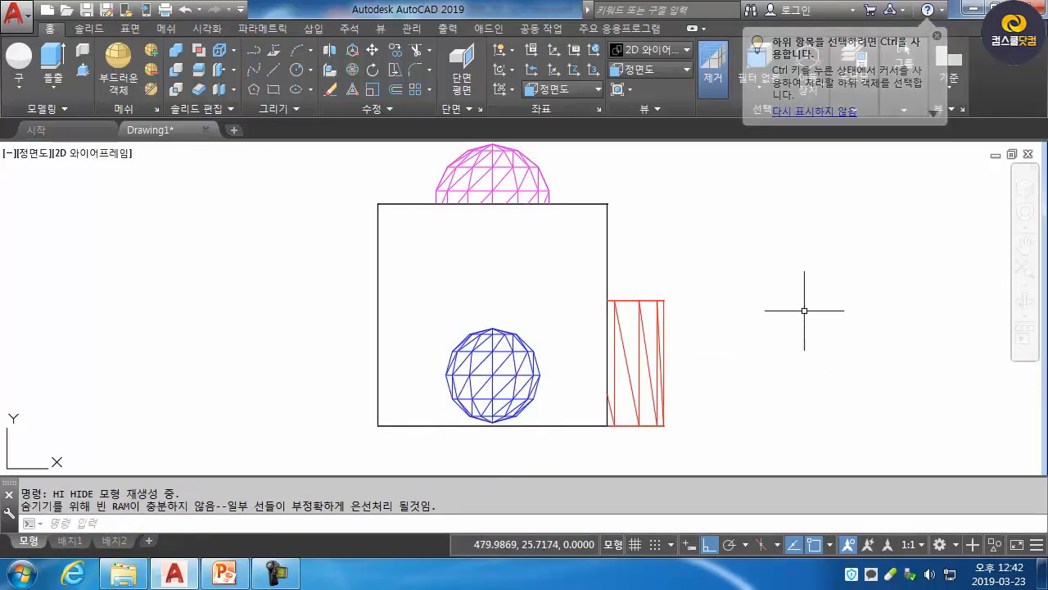
Examine the raised blue sphere from the 좌측면도 (left) view with hidden lines removed by HIDE
left_click(651, 70)
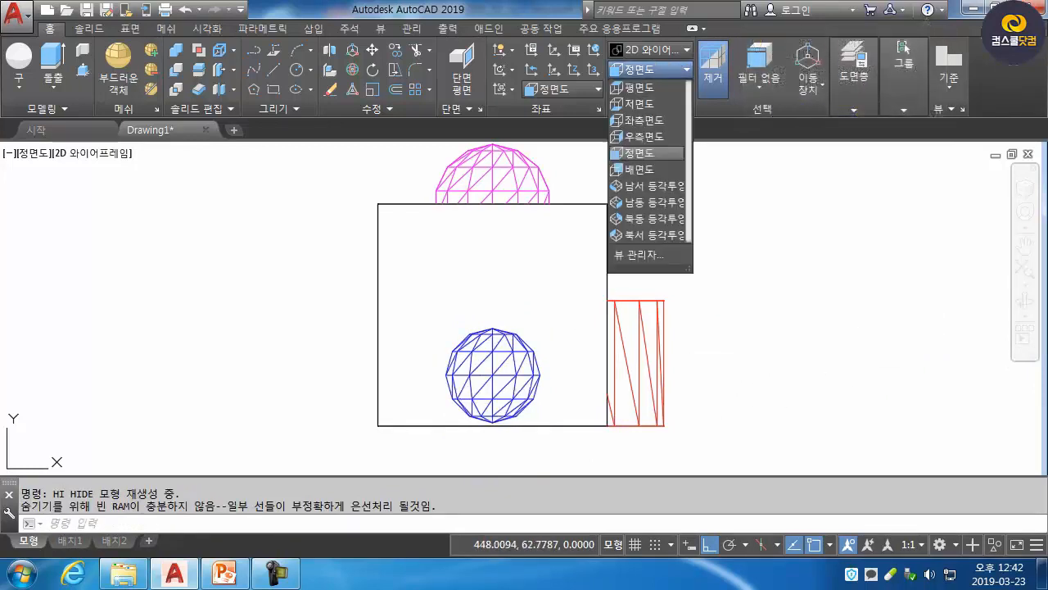
left_click(642, 119)
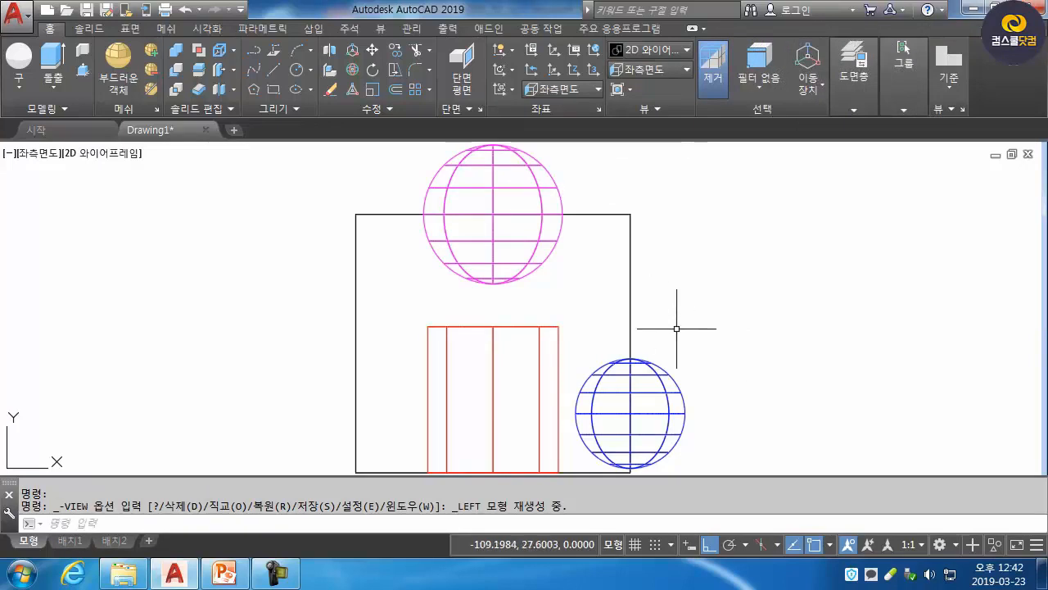
type("hi")
key("Return")
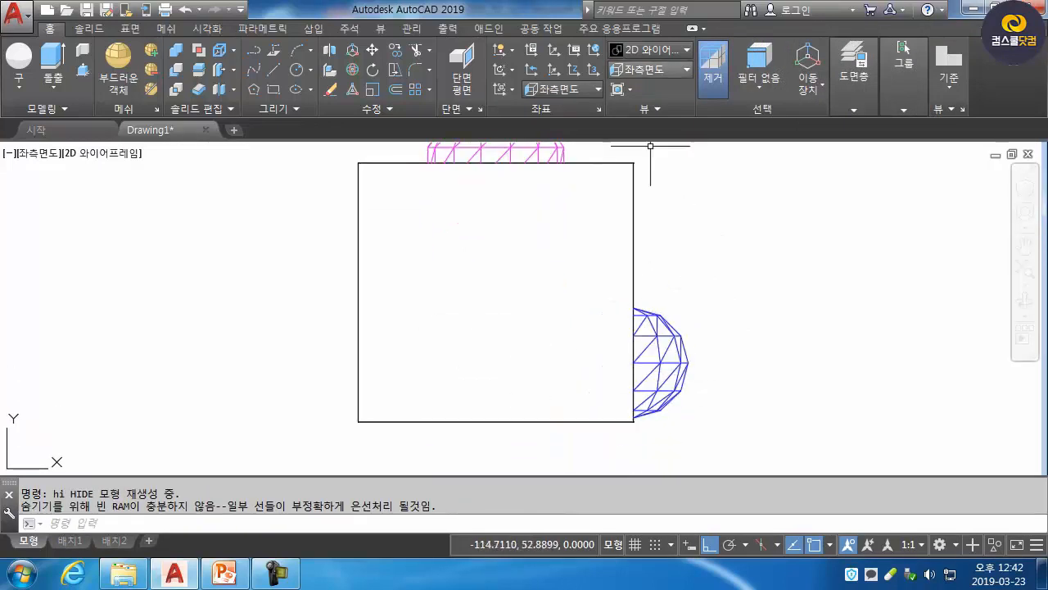
Examine the raised blue sphere from the 우측면도 (right) view with hidden lines removed by HIDE
left_click(649, 70)
left_click(644, 136)
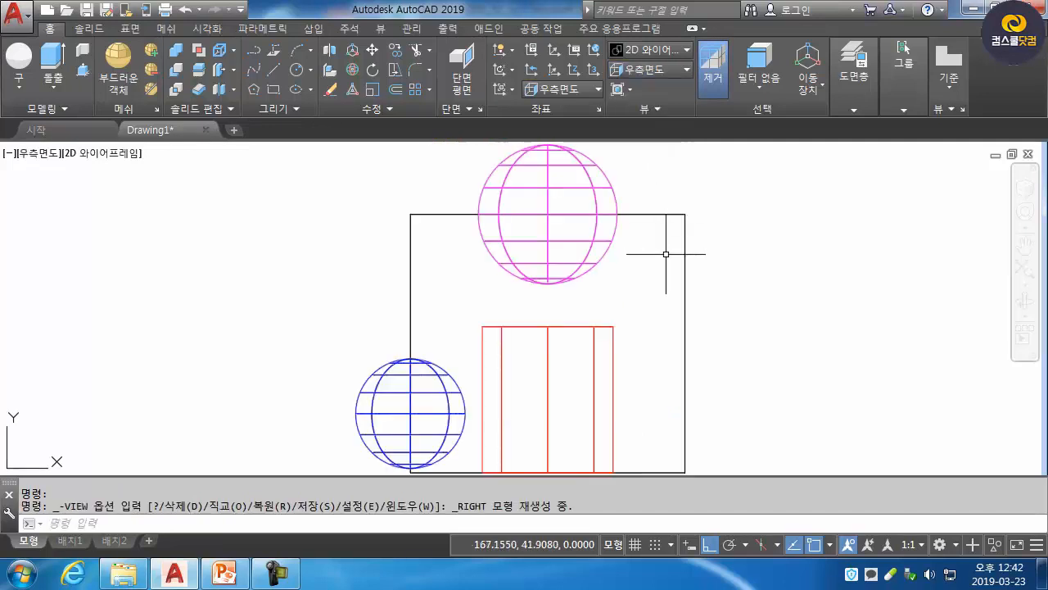
type("hi")
key("Return")
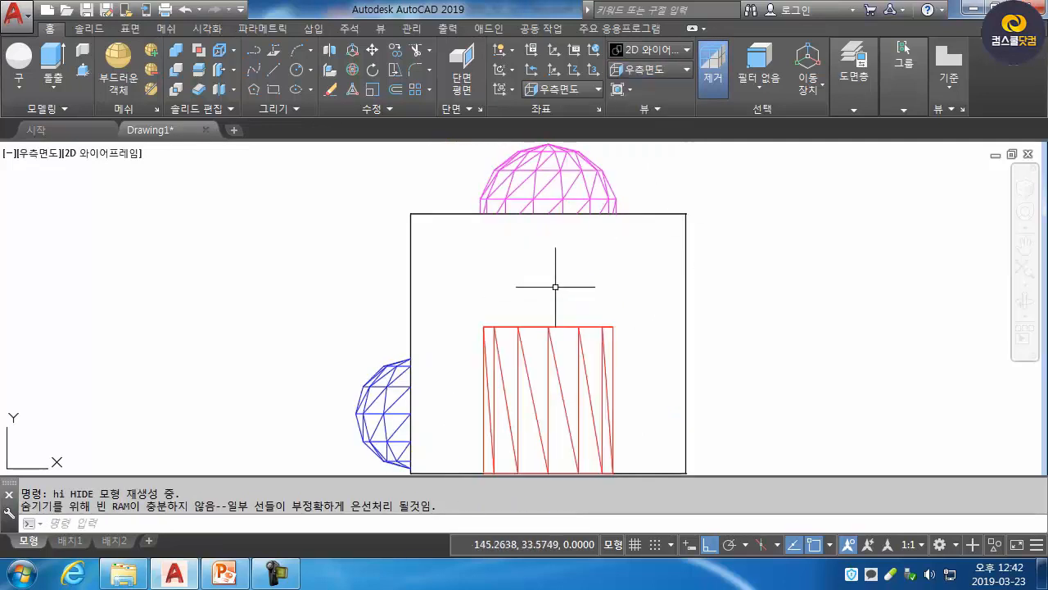
Return to the 평면도 (top) view, and show the solids in 남동 등각투영 (southeast isometric) with hidden lines removed
left_click(649, 69)
left_click(639, 87)
scroll(615, 175, "down", 2)
middle_click_drag(558, 233, 521, 253)
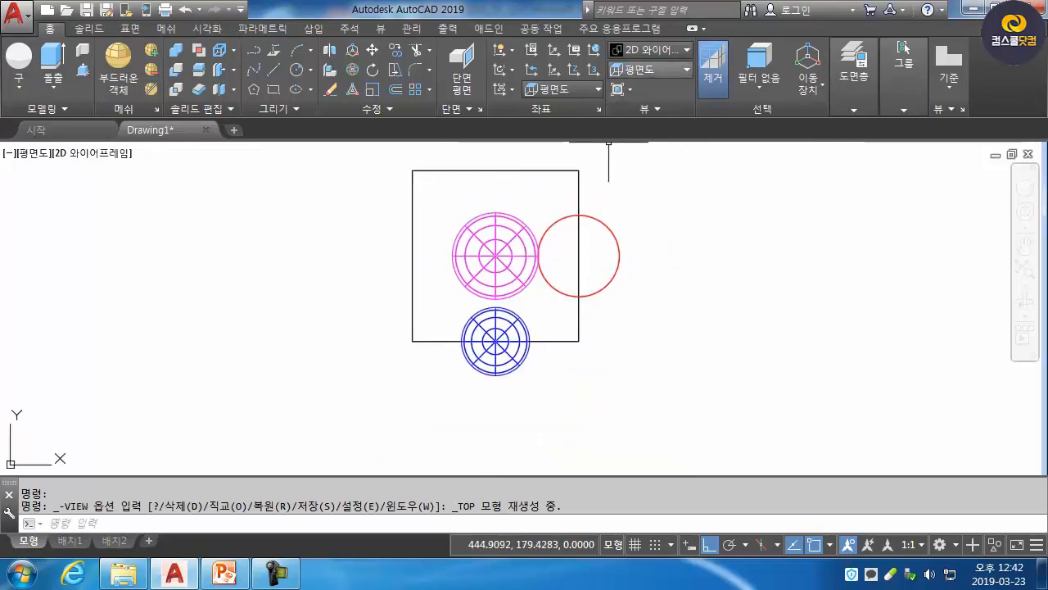
left_click(649, 69)
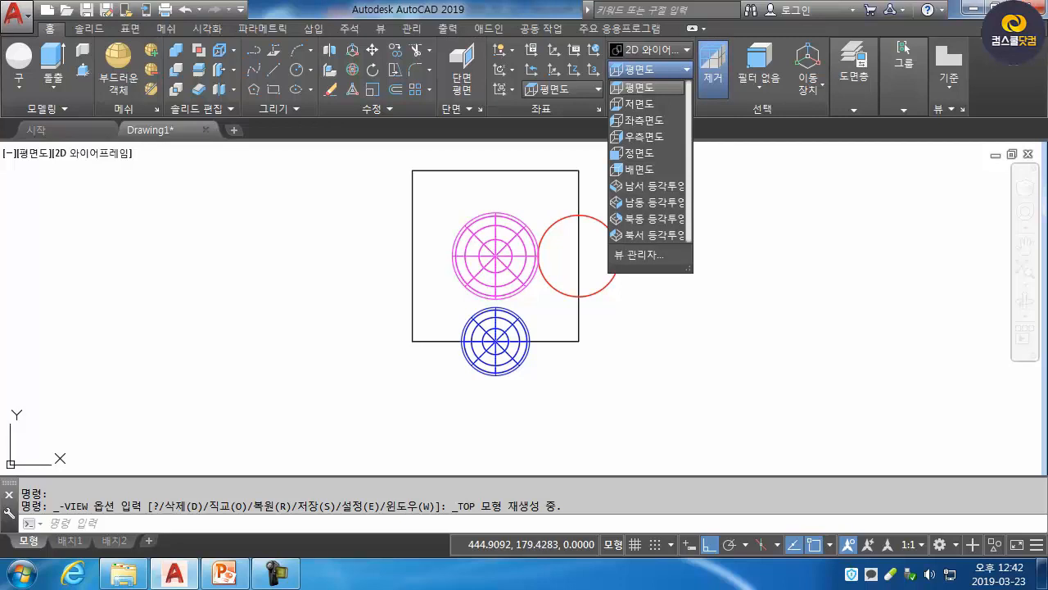
left_click(651, 202)
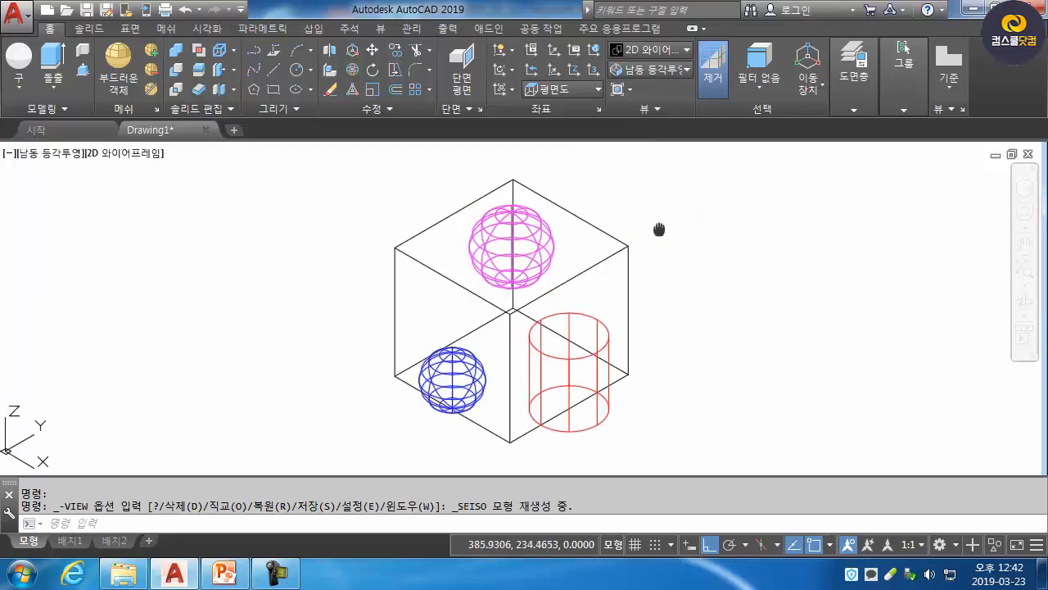
key("Return")
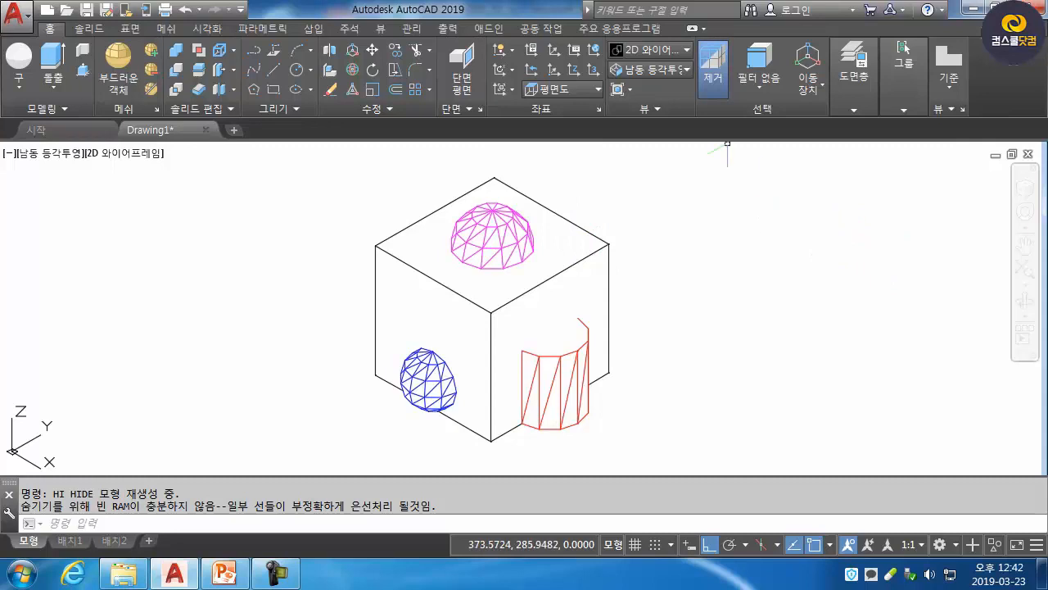
Switch to the 남서 등각투영 (southwest isometric) view and remove its hidden lines with HIDE
left_click(651, 70)
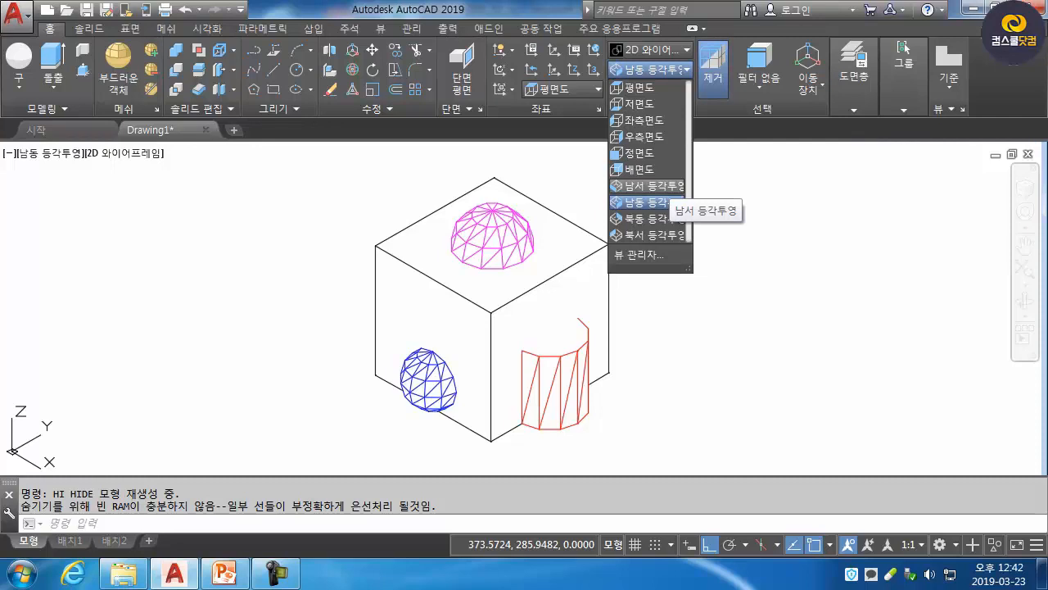
left_click(655, 187)
type("hi")
key("Return")
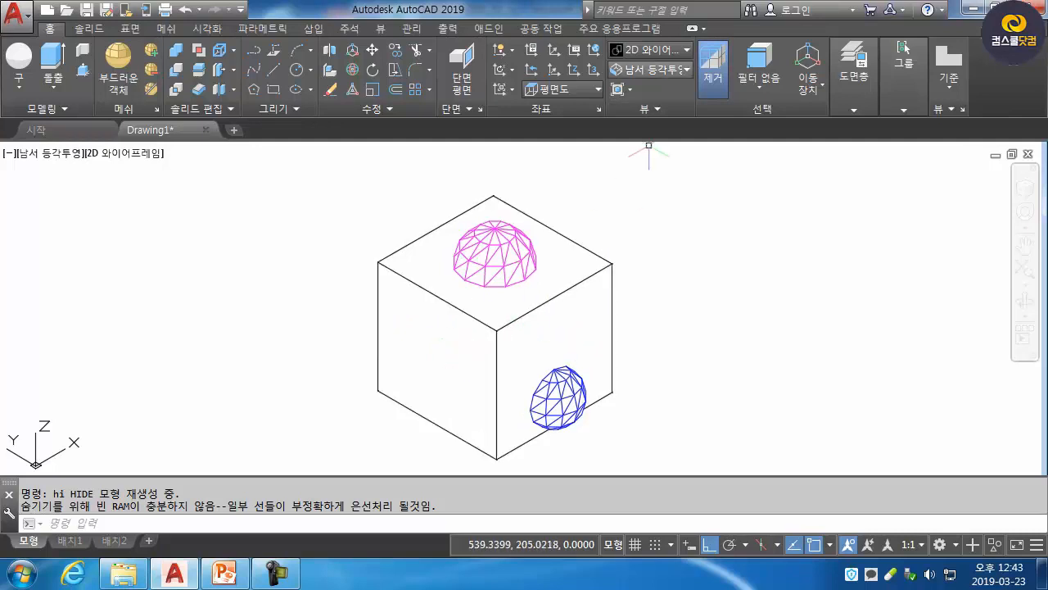
Switch to the 북동 등각투영 (northeast isometric) view and remove its hidden lines with HIDE
left_click(651, 70)
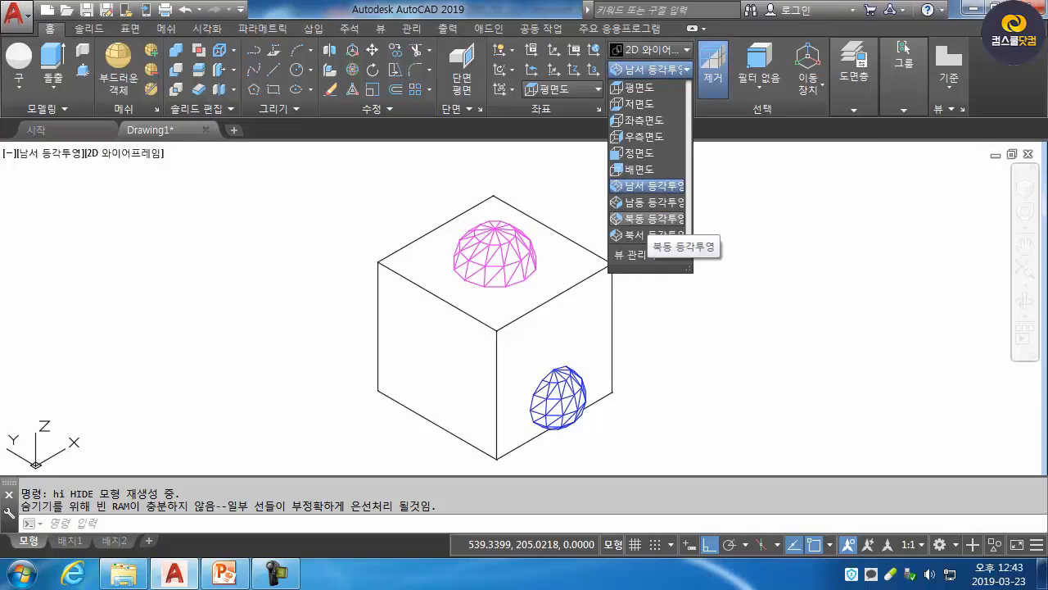
left_click(649, 219)
type("hi")
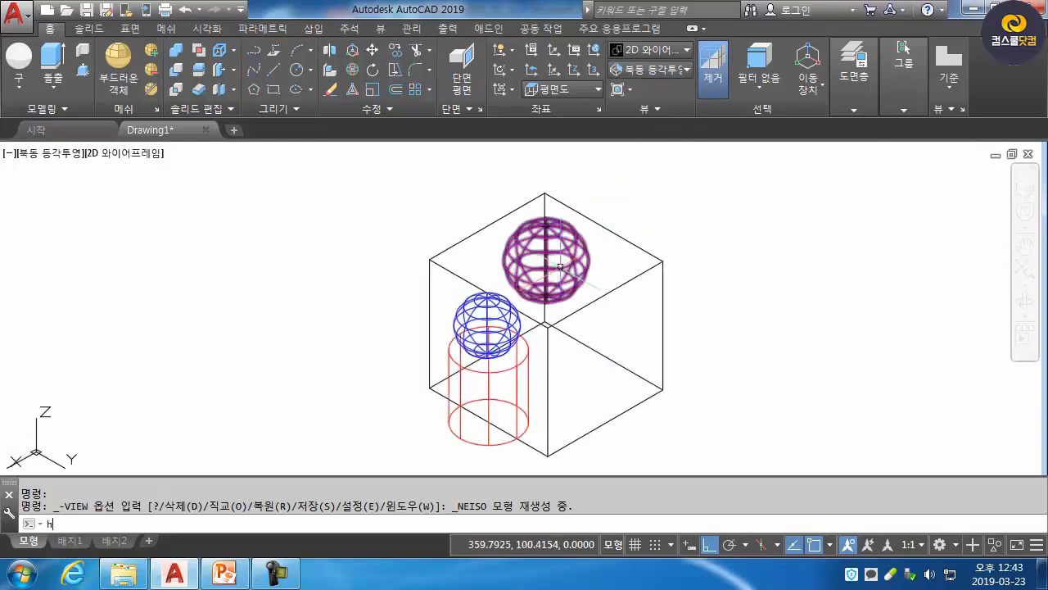
key("Return")
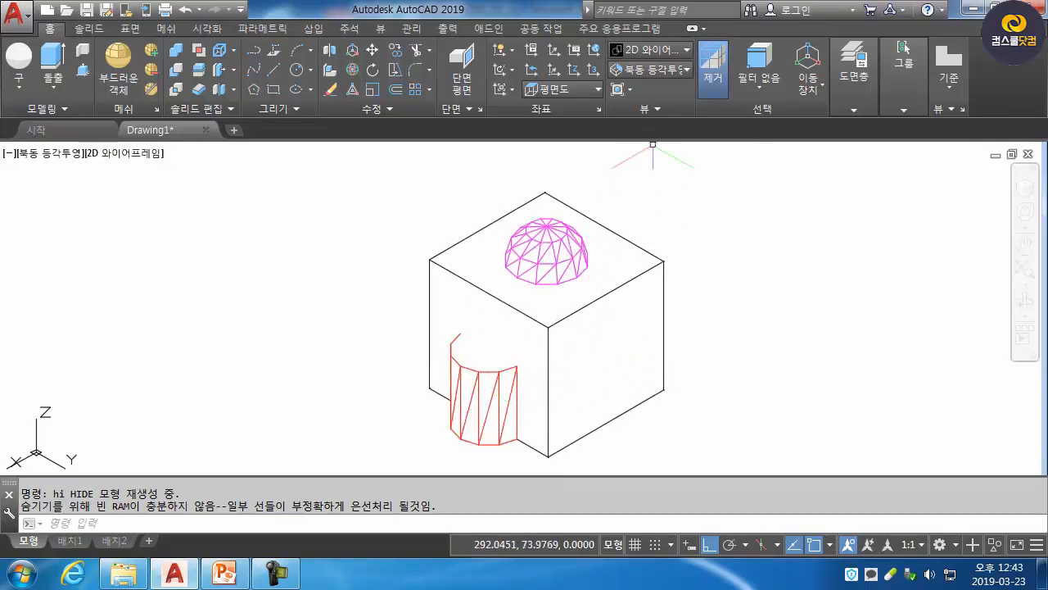
Switch to the 북서 등각투영 (northwest isometric) view and remove its hidden lines with HIDE
left_click(649, 69)
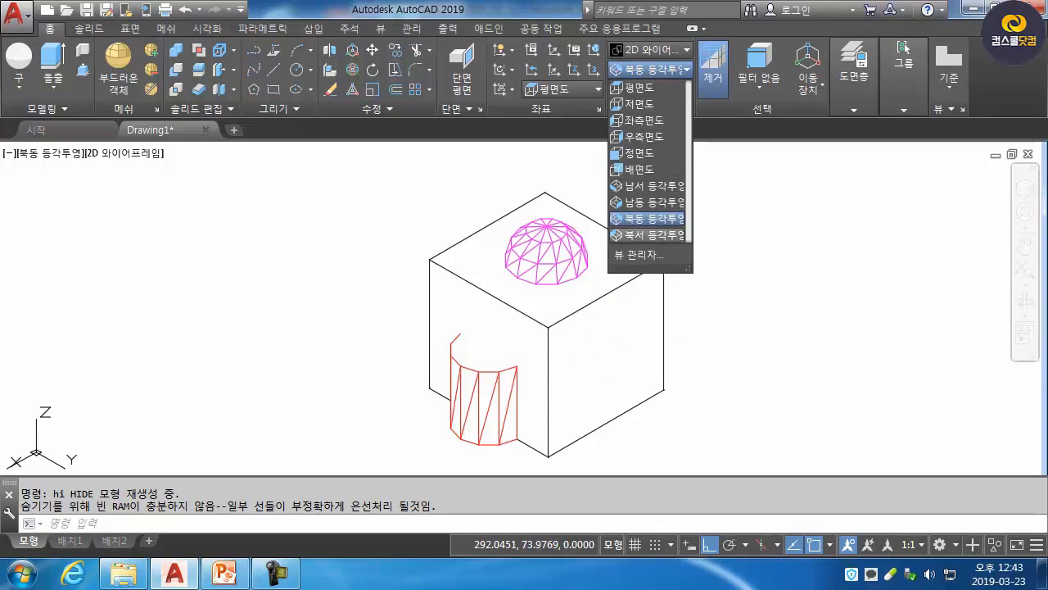
left_click(647, 235)
key("Return")
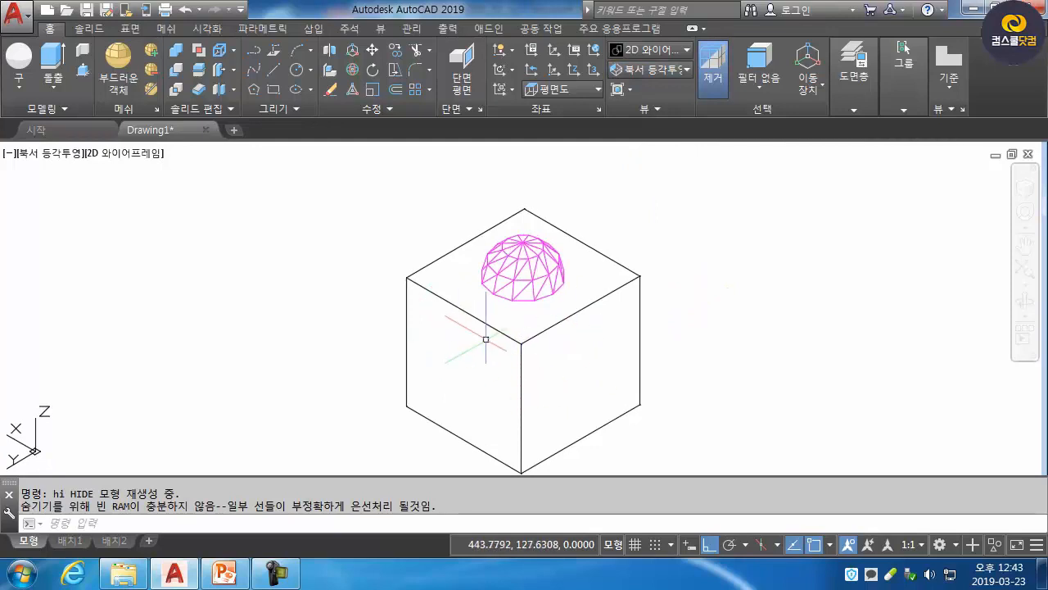
Switch back to the 남동 등각투영 (southeast isometric) view and remove its hidden lines with HIDE
left_click(651, 69)
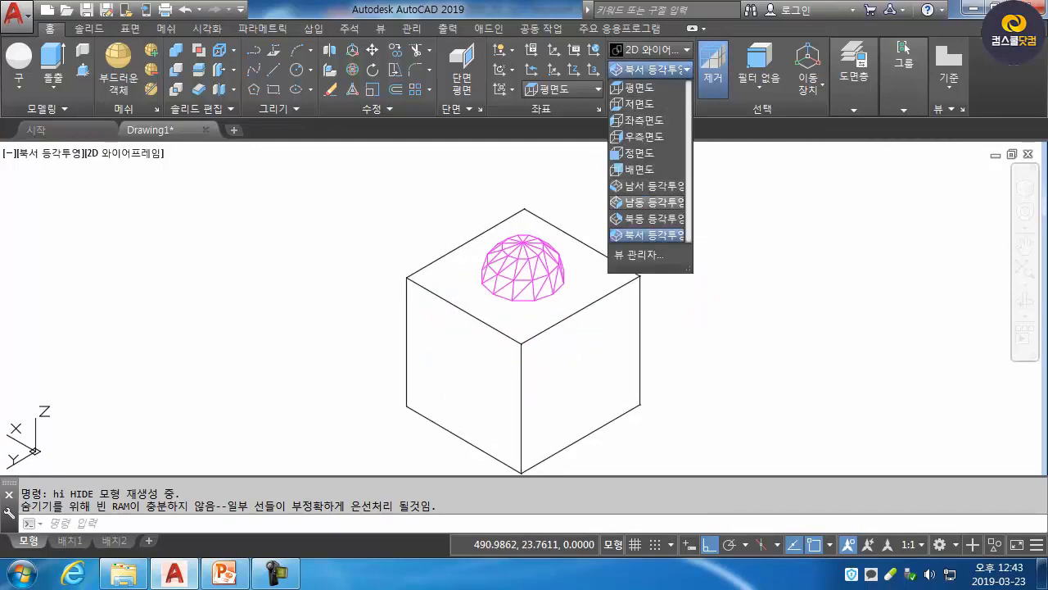
left_click(651, 201)
type("hi")
key("Return")
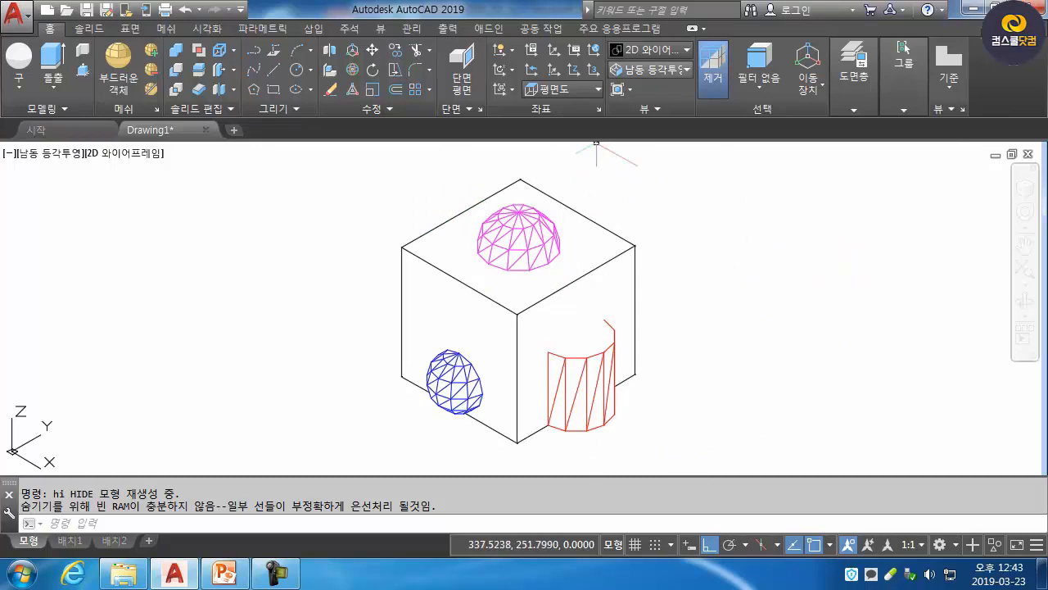
Switch from the 남동 등각투영 (southeast isometric) view to the 평면도 (top) view of the solids
left_click(652, 69)
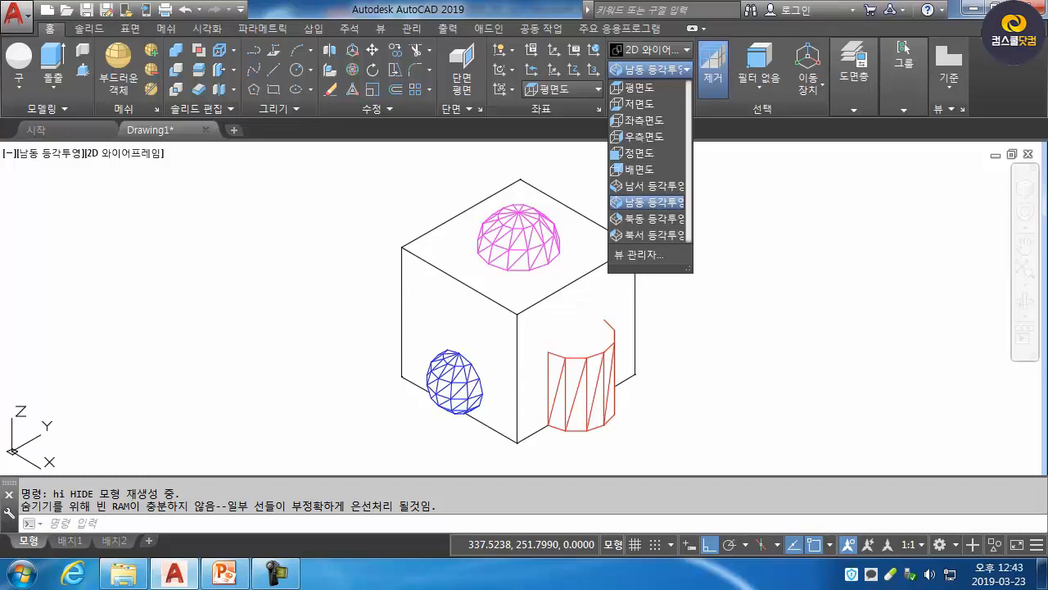
left_click(651, 202)
left_click(651, 70)
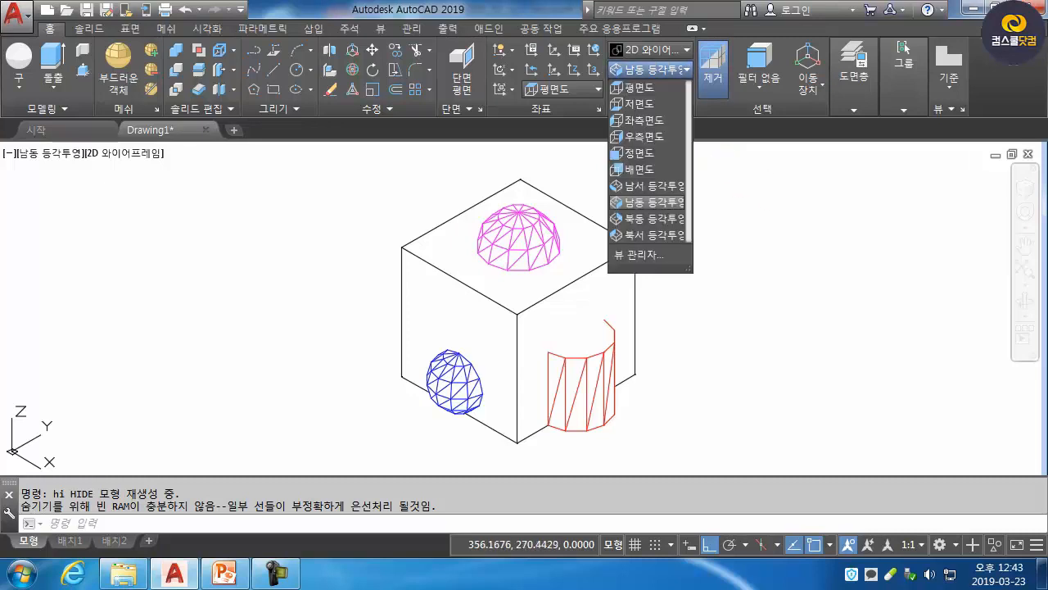
left_click(639, 87)
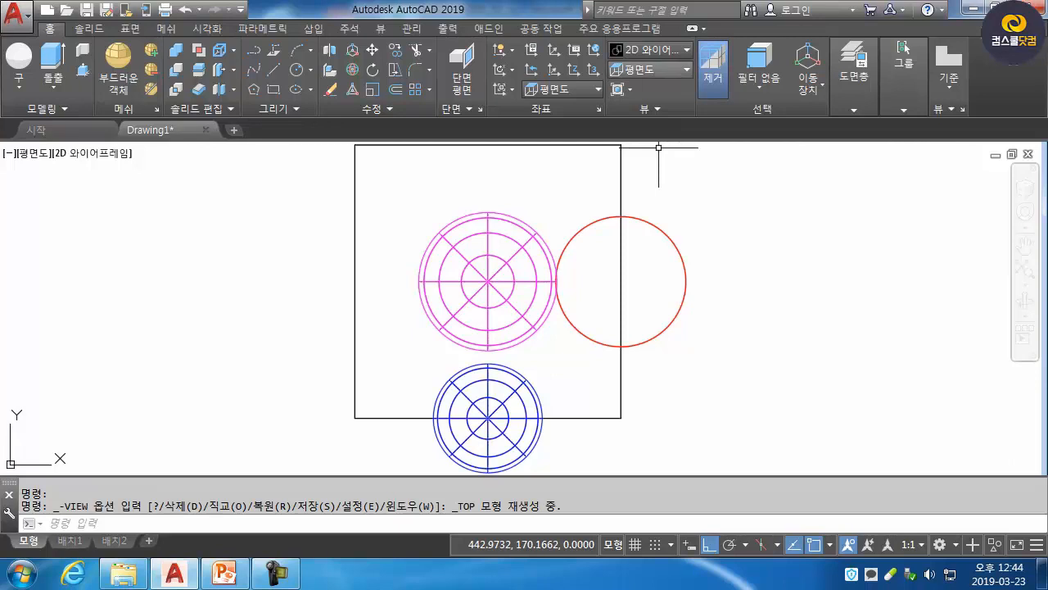
Return to the 남동 등각투영 (southeast isometric) view and remove its hidden lines with HIDE
left_click(651, 70)
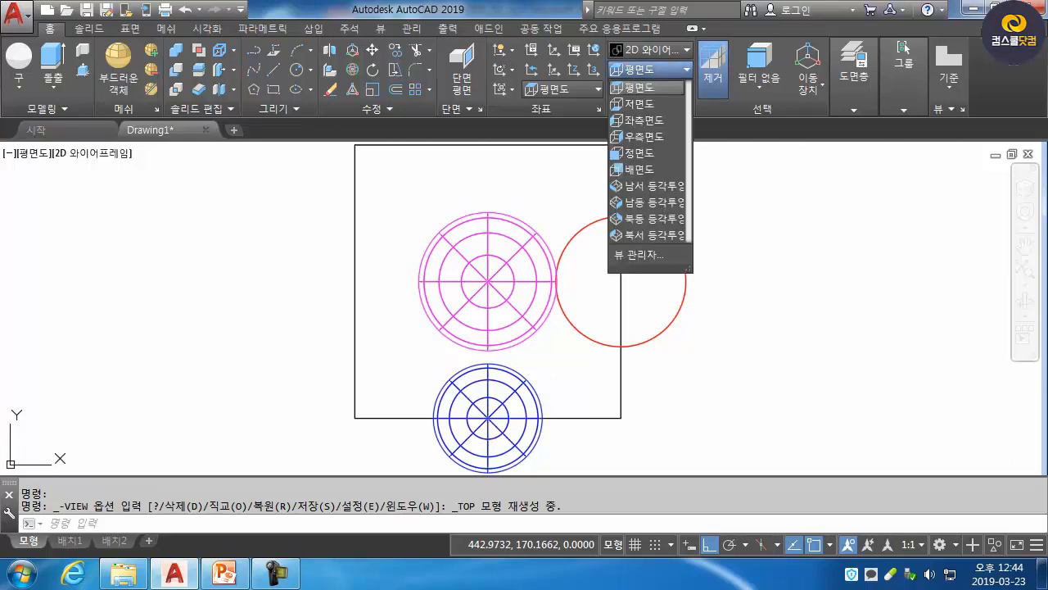
left_click(647, 202)
type("h")
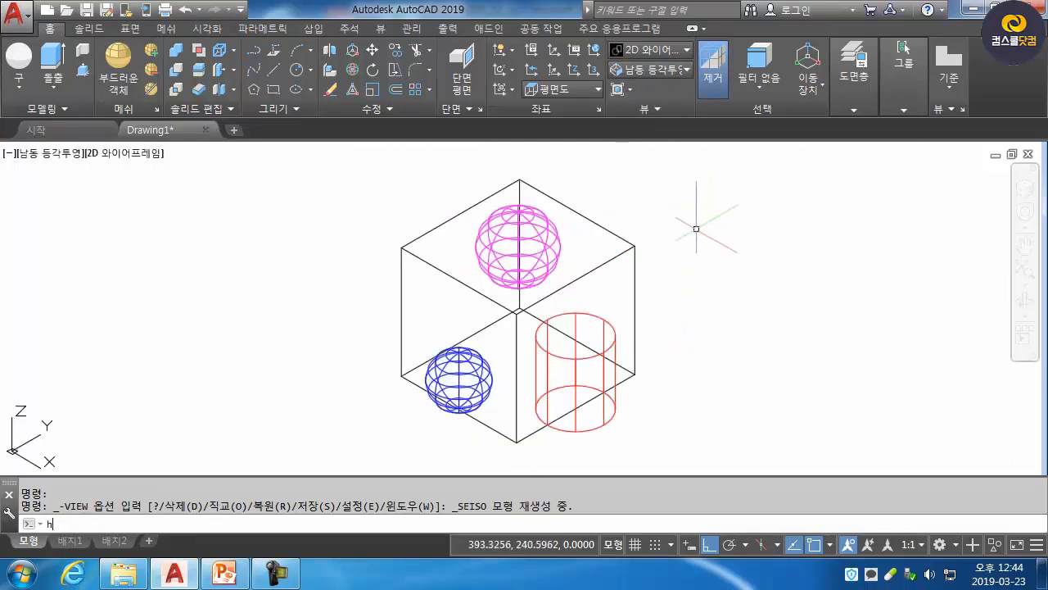
type("i")
key("Return")
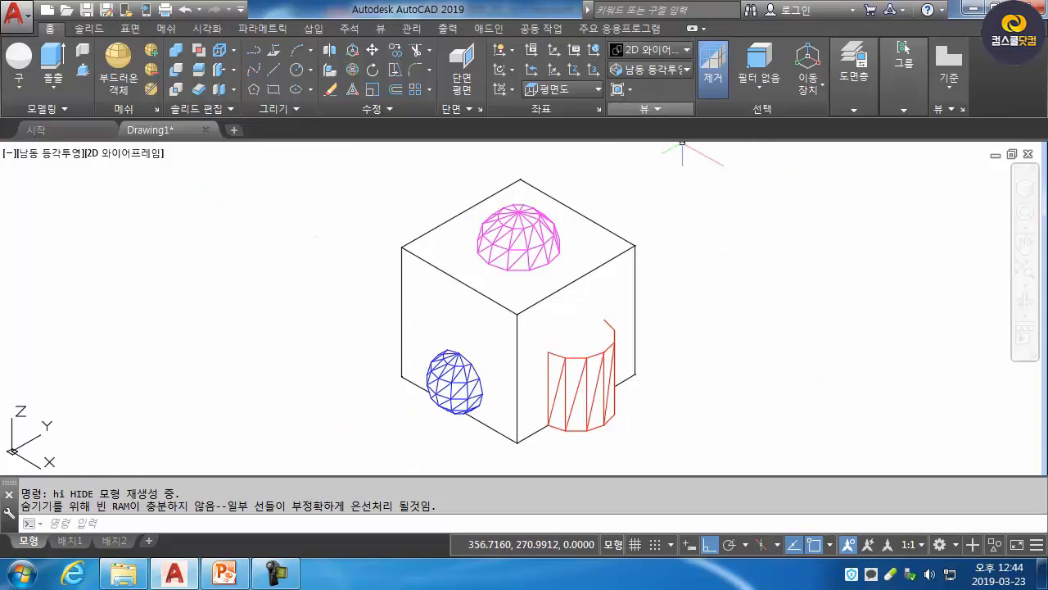
Show the 평면도 (top) view once more, and restore the 남동 등각투영 (southeast isometric) view with hidden lines removed
left_click(647, 69)
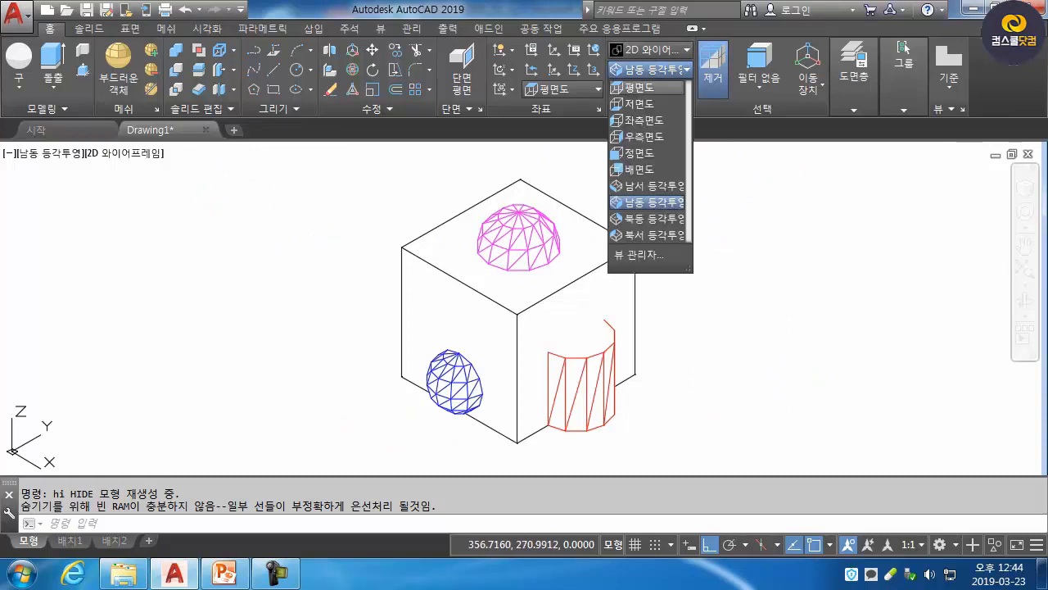
left_click(639, 88)
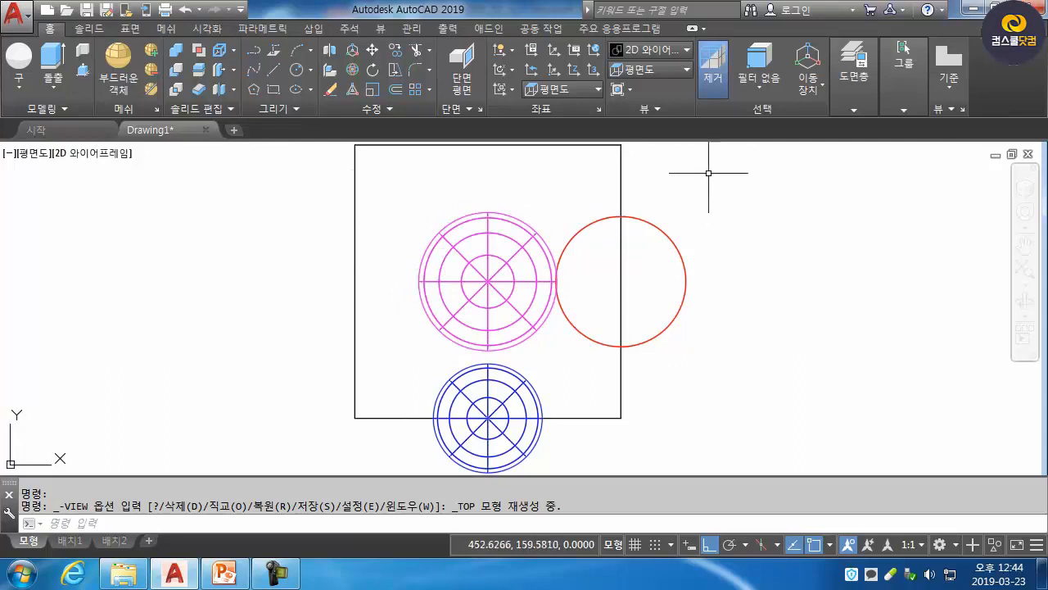
left_click(651, 69)
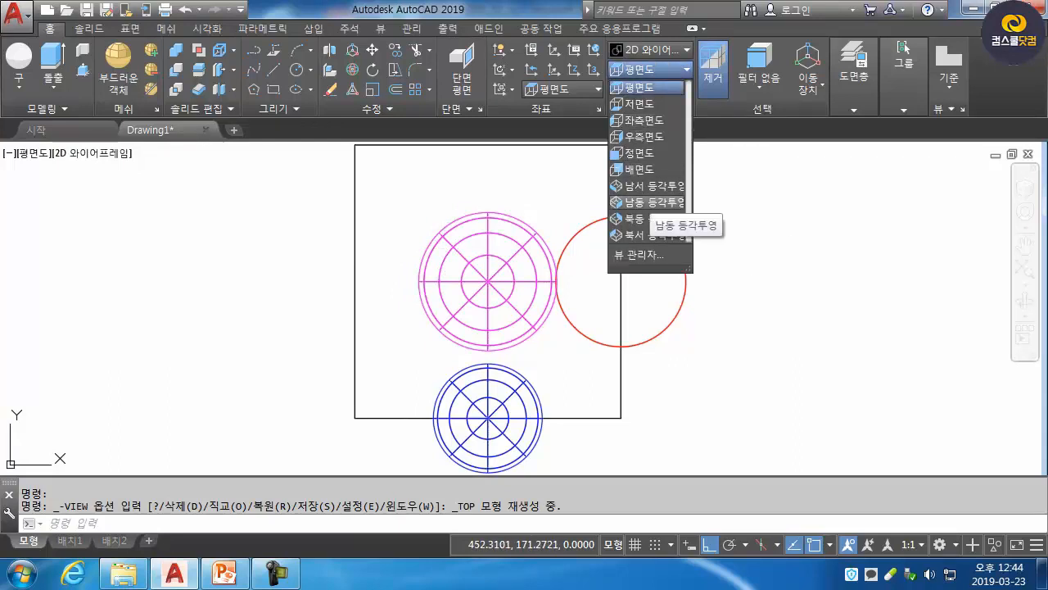
left_click(653, 202)
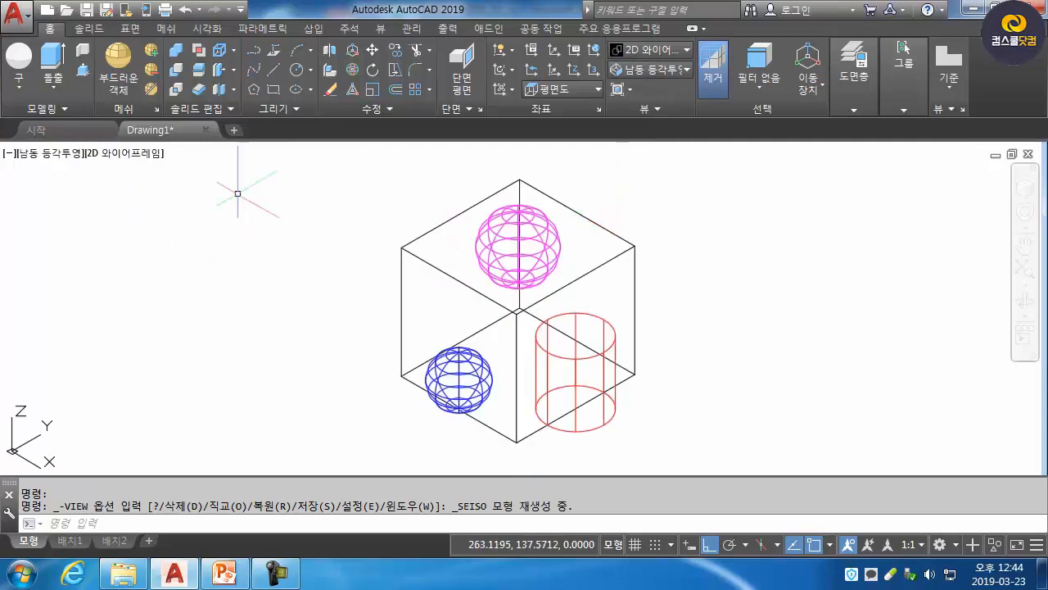
type("hi")
key("Return")
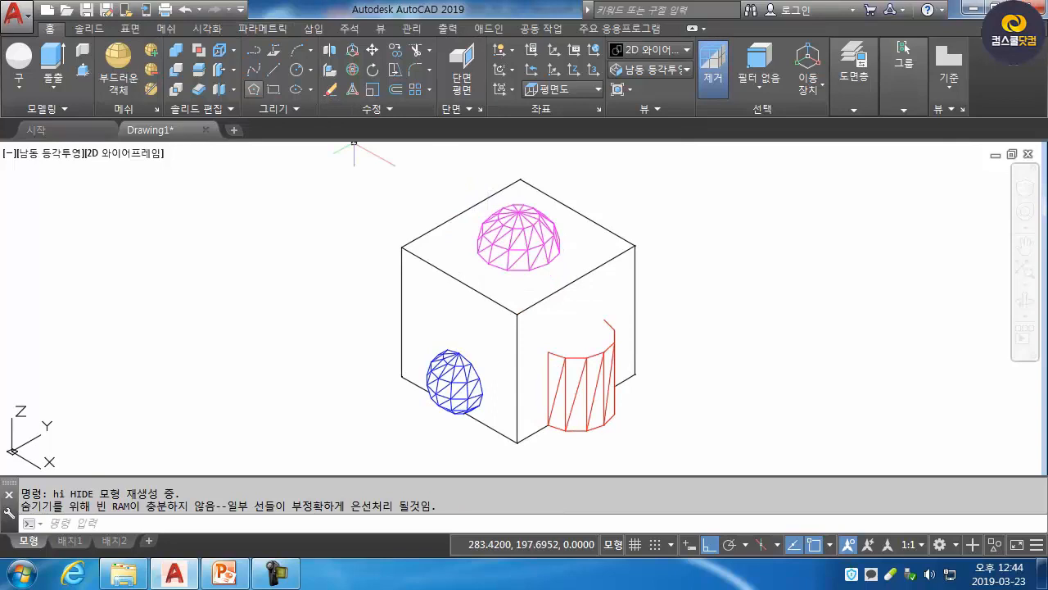
Draw a freehand rectangle and a circle behind it on the XY plane, in the empty area beside the box
left_click(273, 88)
left_click(246, 276)
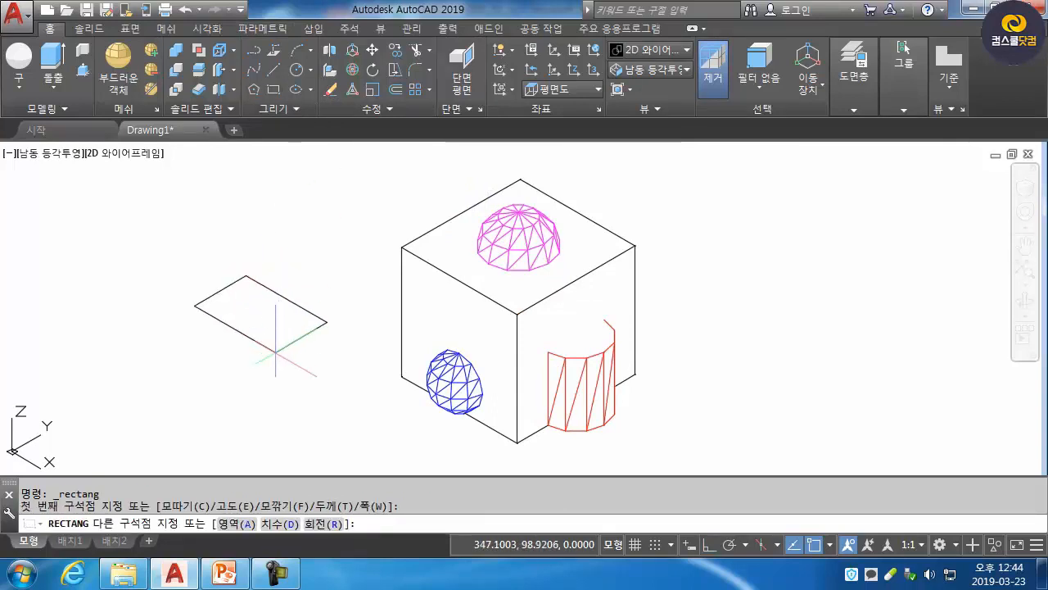
left_click(276, 353)
left_click(297, 69)
left_click(311, 242)
left_click(349, 229)
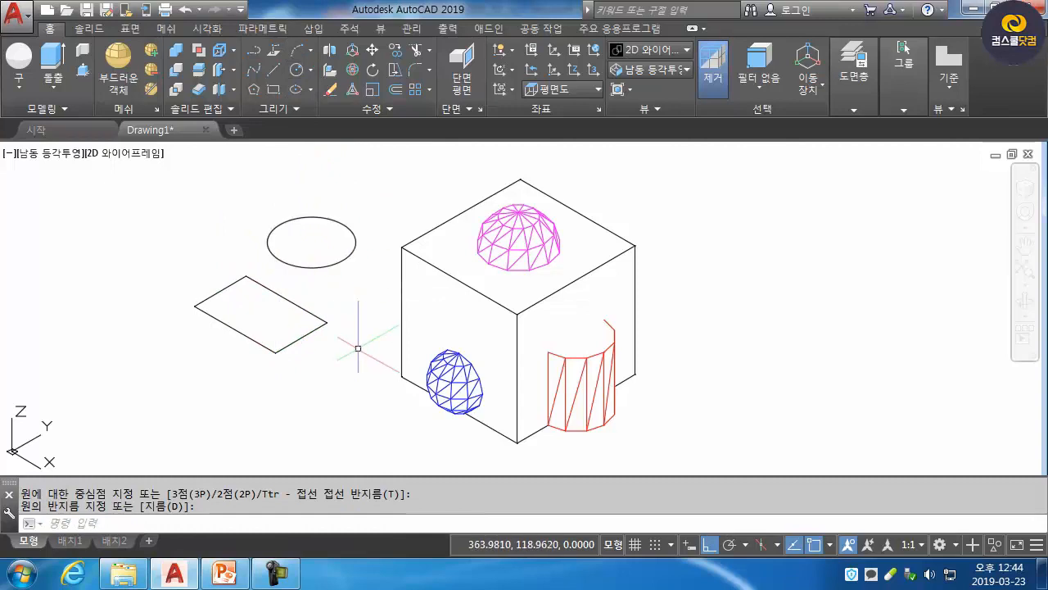